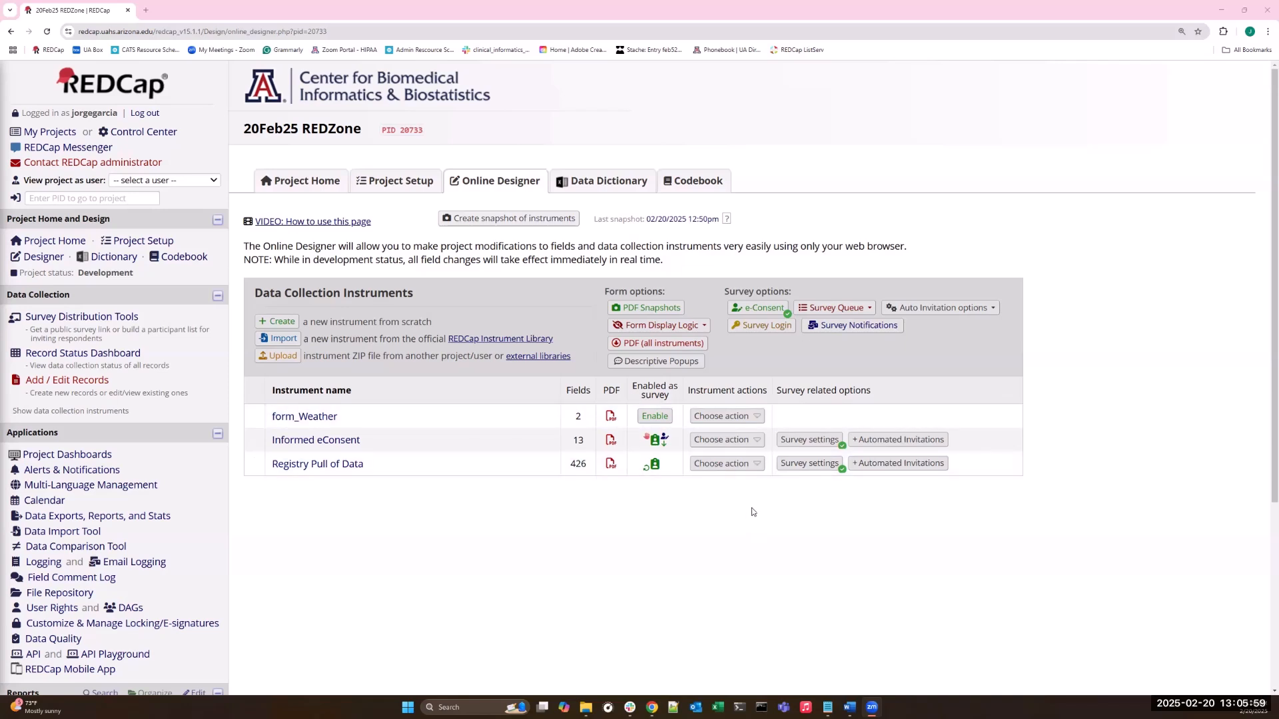
# Step: Update the Informed eConsent survey title to match its instrument name through the instrument's rename settings, keeping both names
pyautogui.moveTo(135, 273); pyautogui.dragTo(94, 278)
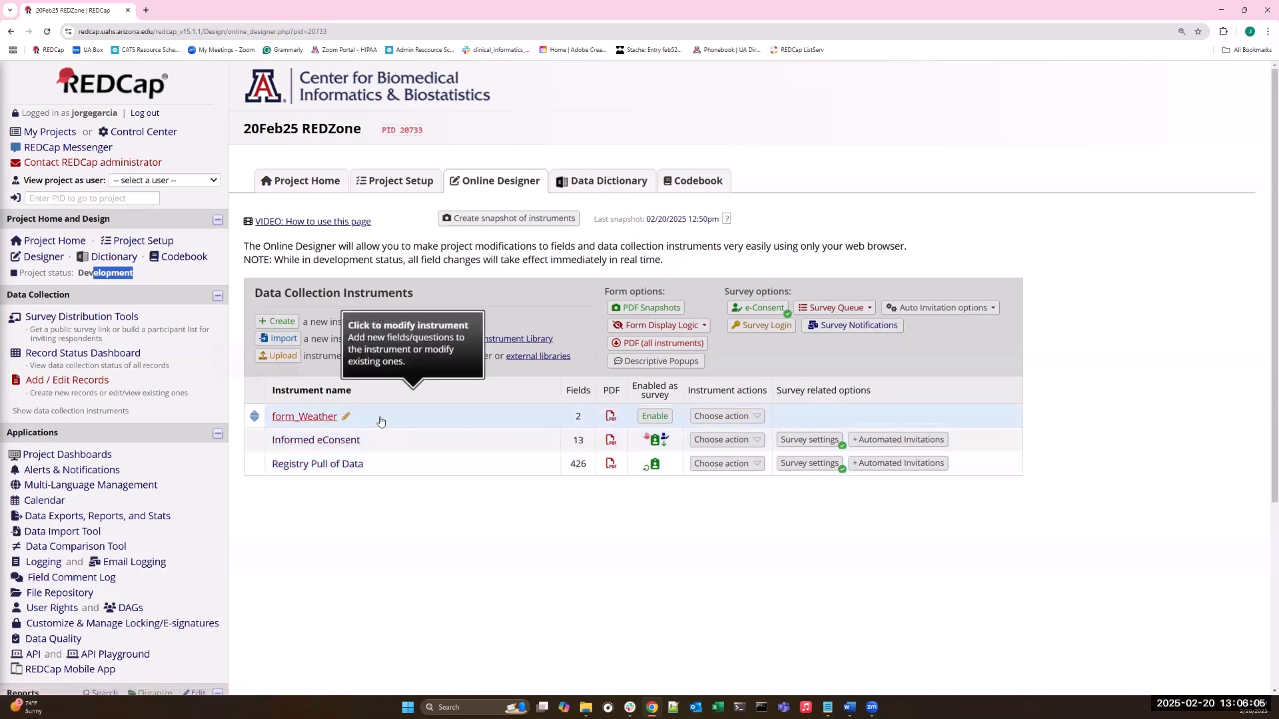
pyautogui.click(749, 441)
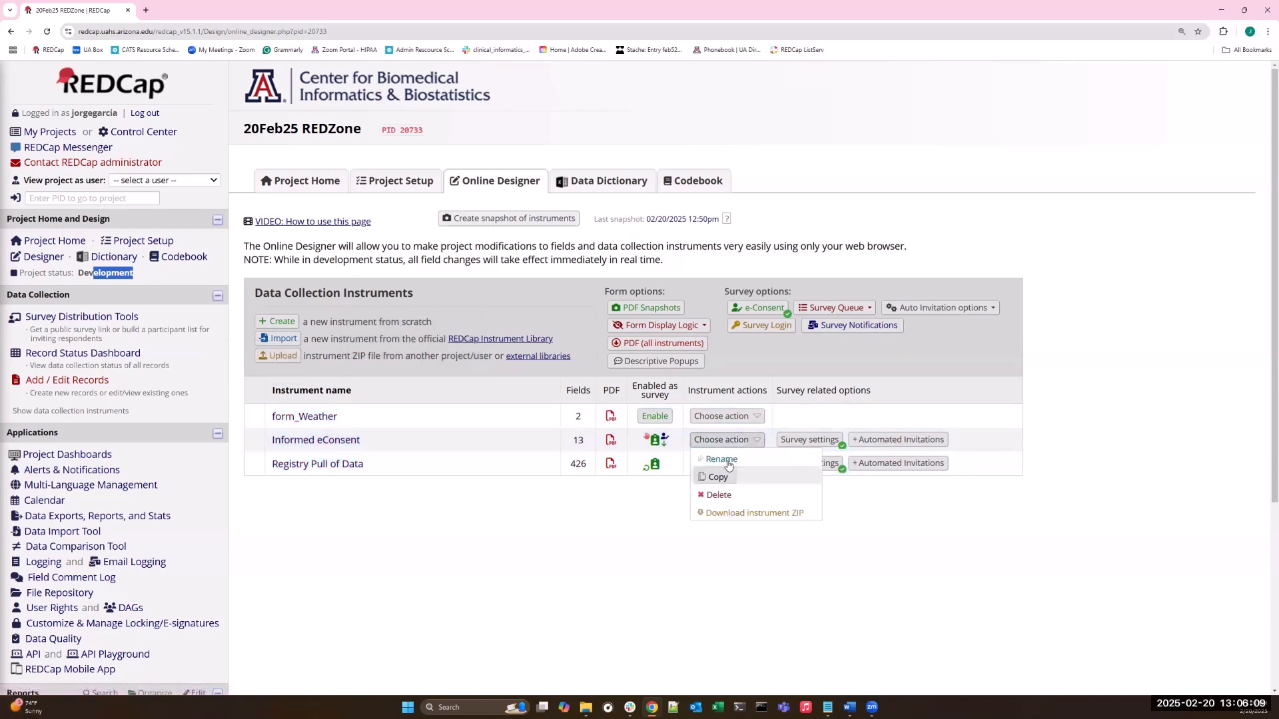
pyautogui.click(721, 459)
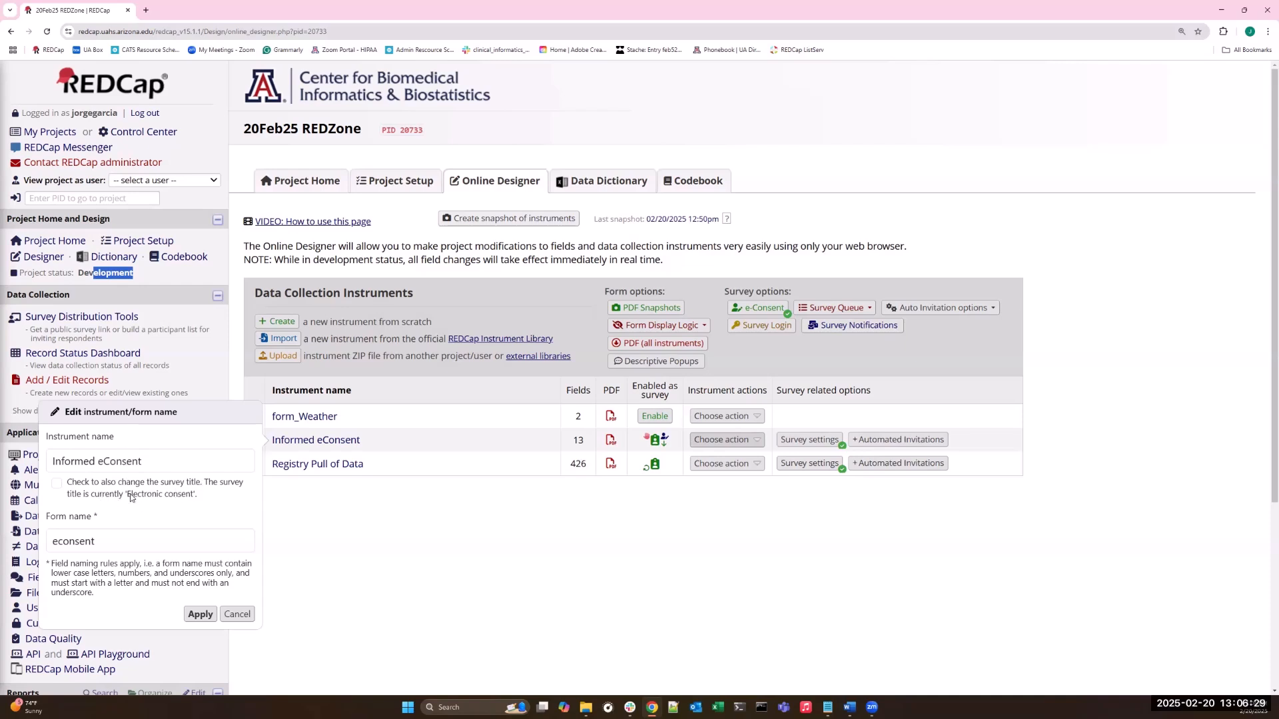
pyautogui.moveTo(128, 496); pyautogui.dragTo(192, 495)
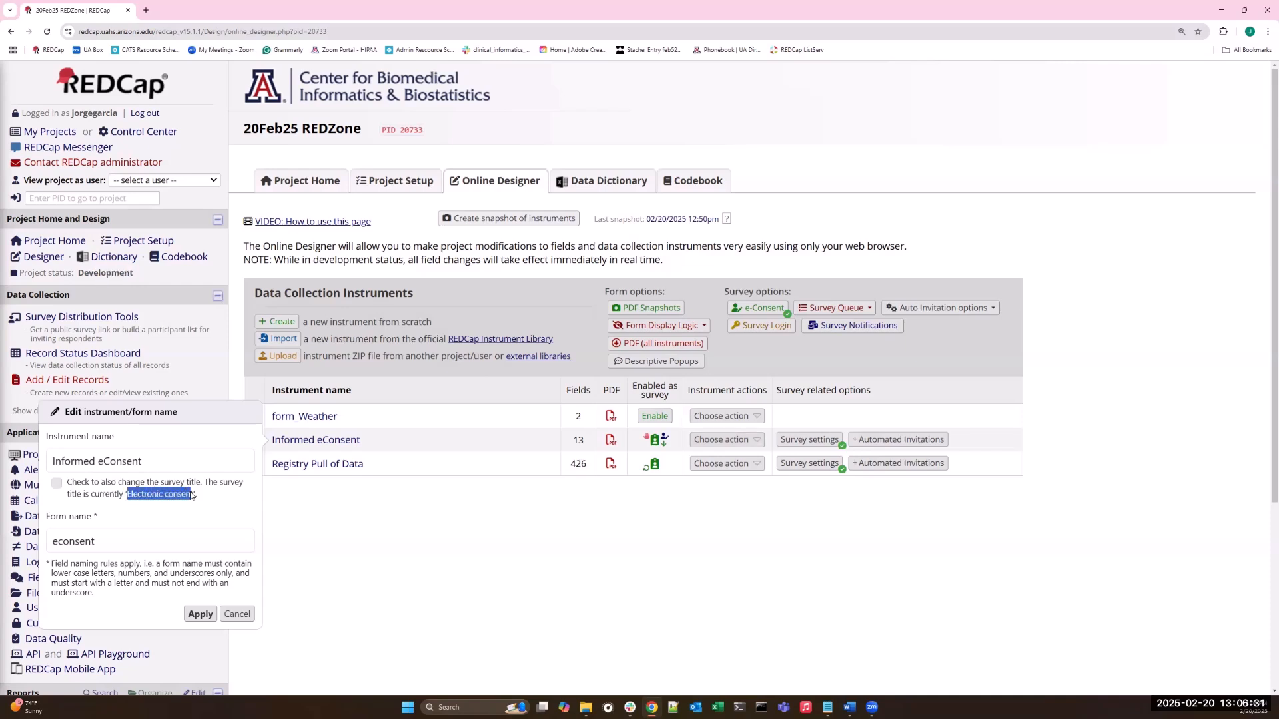
pyautogui.click(57, 483)
pyautogui.click(207, 619)
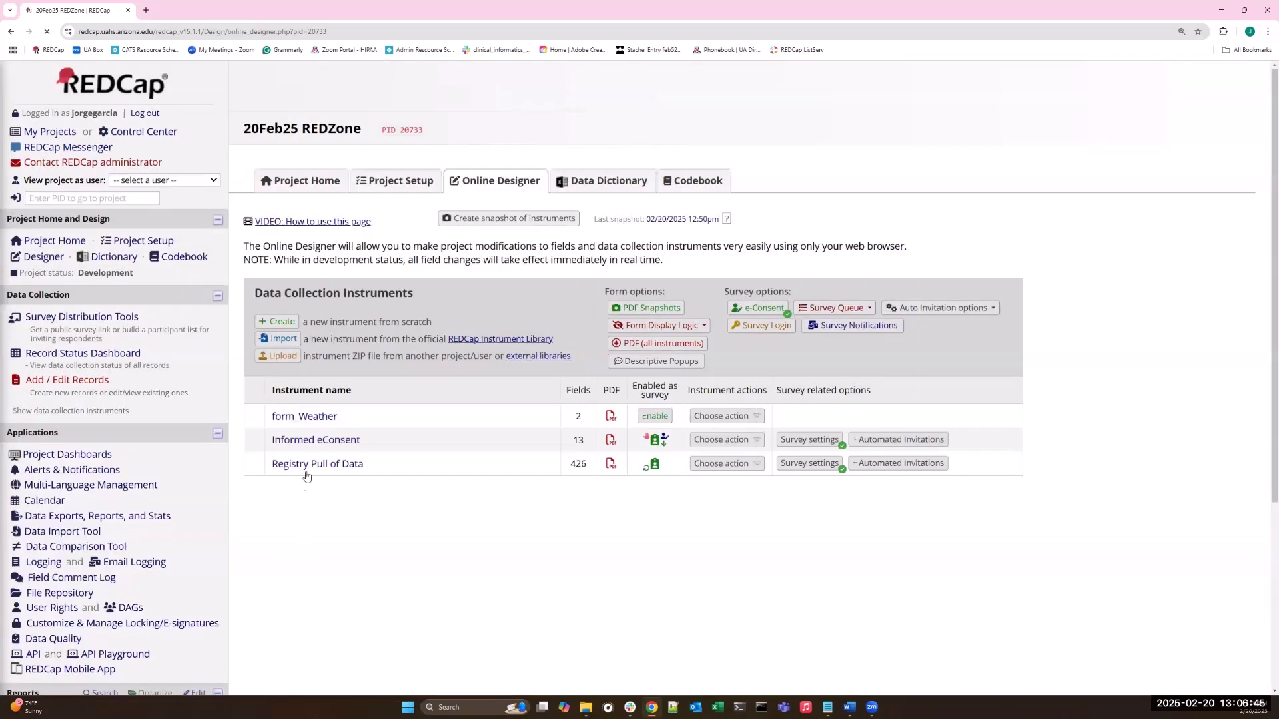
# Step: Open the Informed eConsent instrument, check its survey title in the instrument/form name editor, and return to the instrument list
pyautogui.click(317, 439)
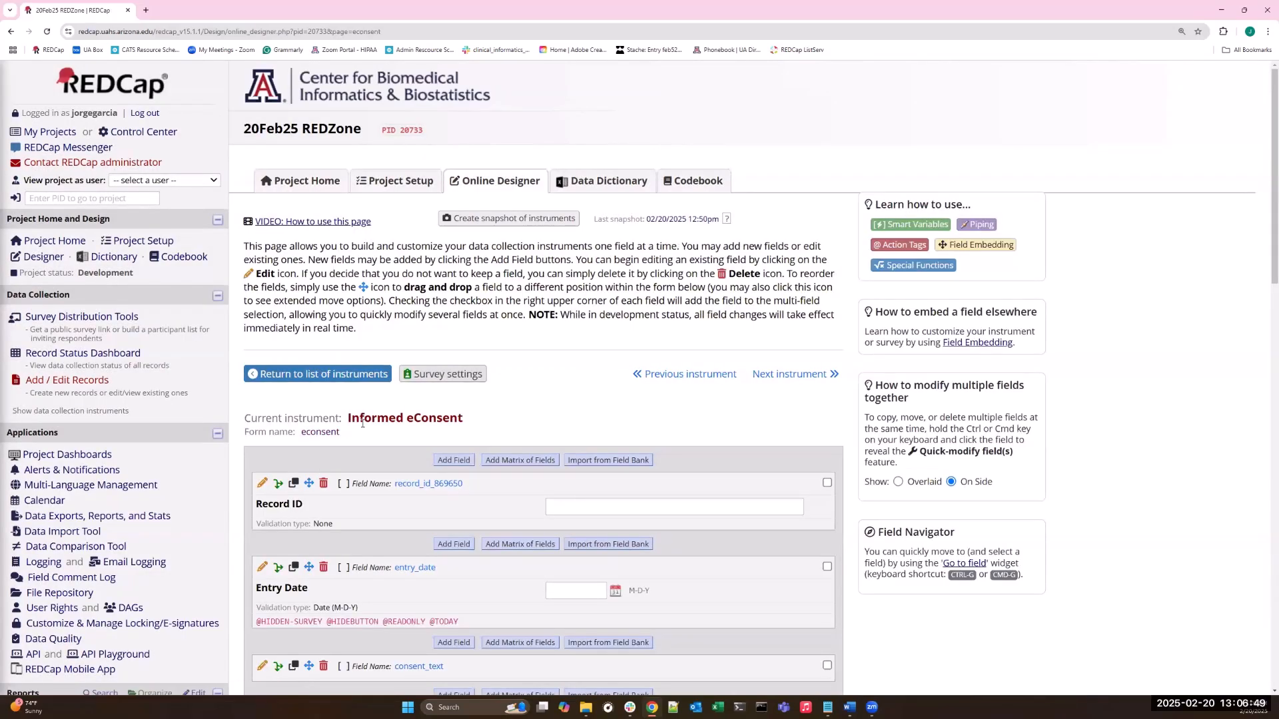
pyautogui.click(313, 433)
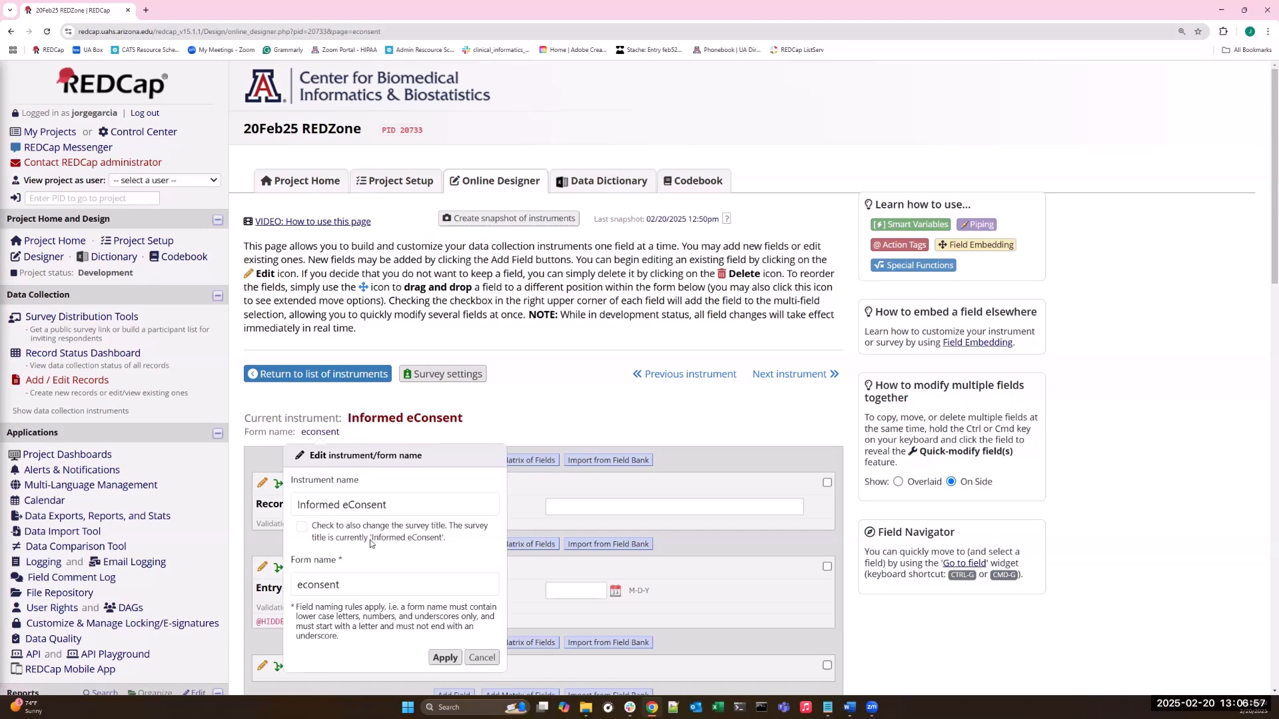
pyautogui.moveTo(370, 537); pyautogui.dragTo(377, 536)
pyautogui.scroll(-1, 359, 526)
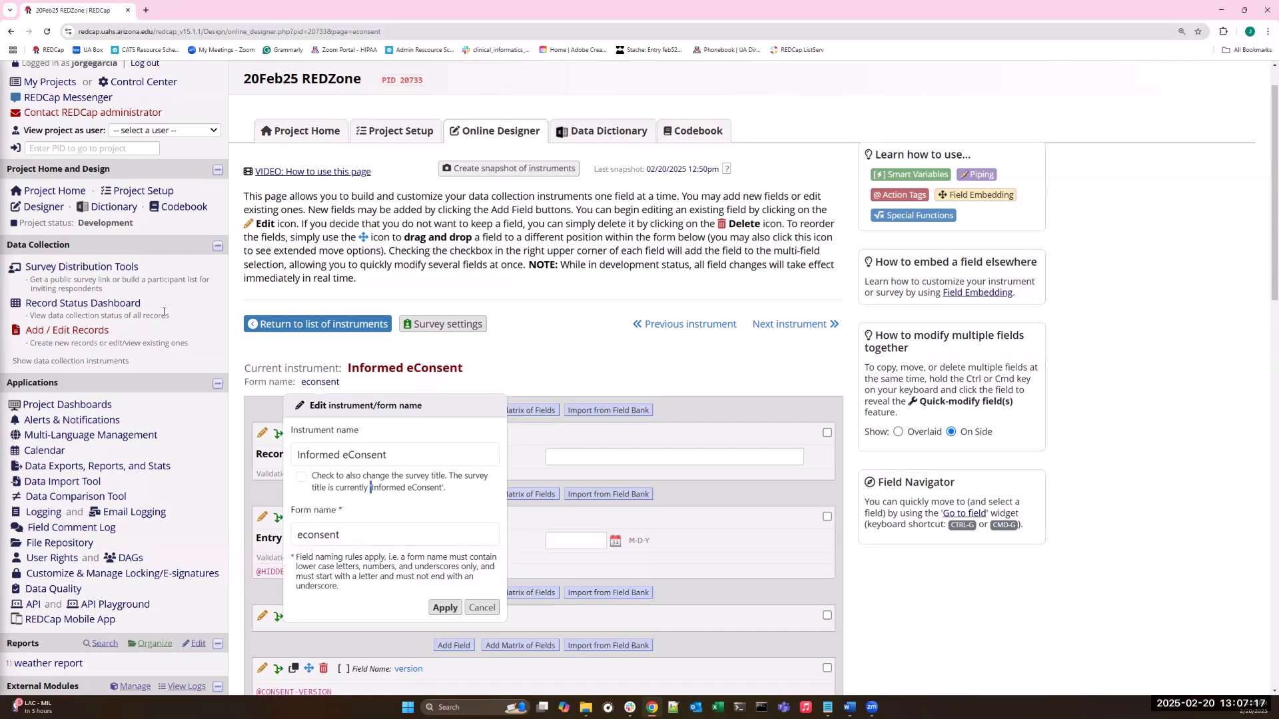
pyautogui.click(42, 208)
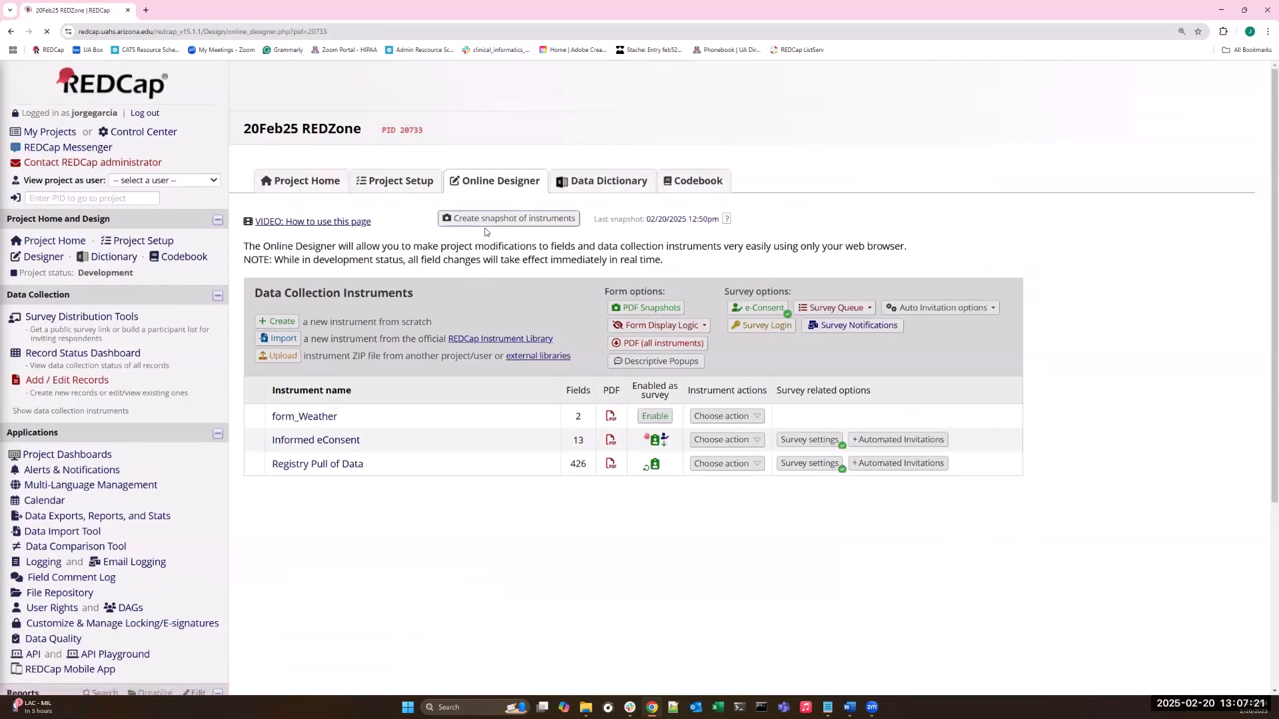
# Step: Examine the Registry Pull of Data survey settings, especially the repeat-survey option and its button location choices, and return to the instrument list
pyautogui.scroll(-1, 569, 320)
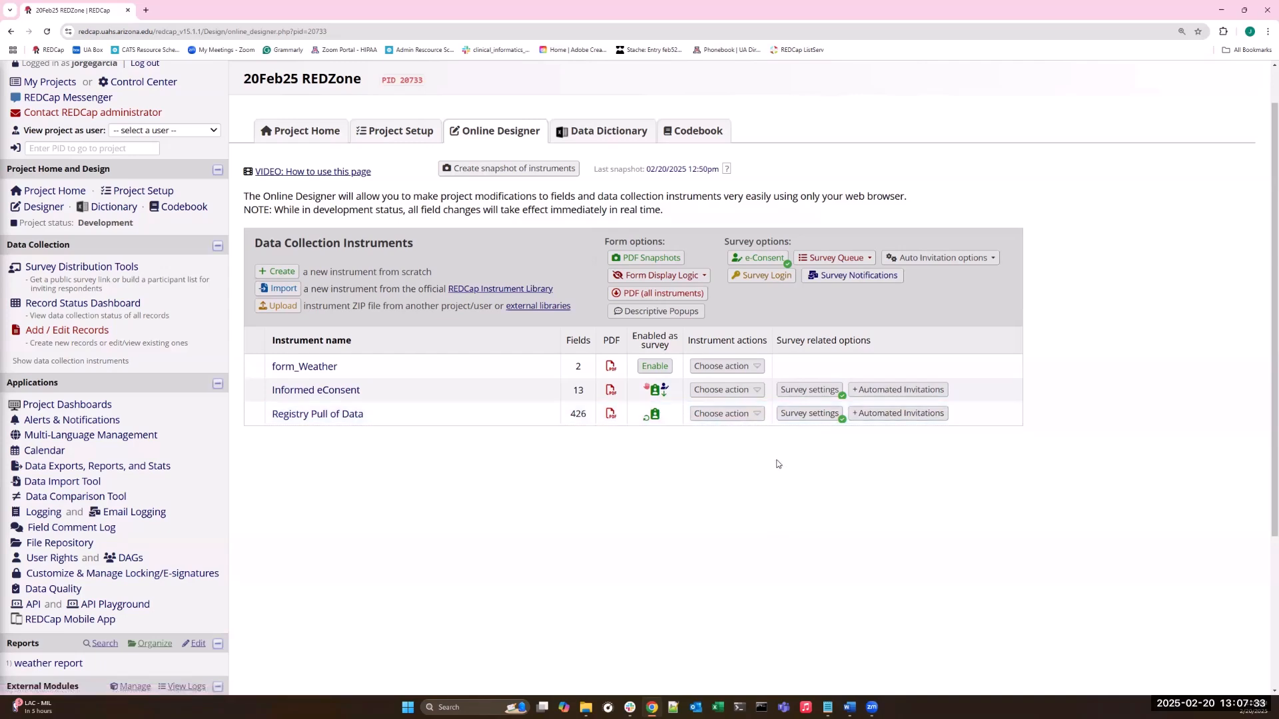
pyautogui.click(798, 415)
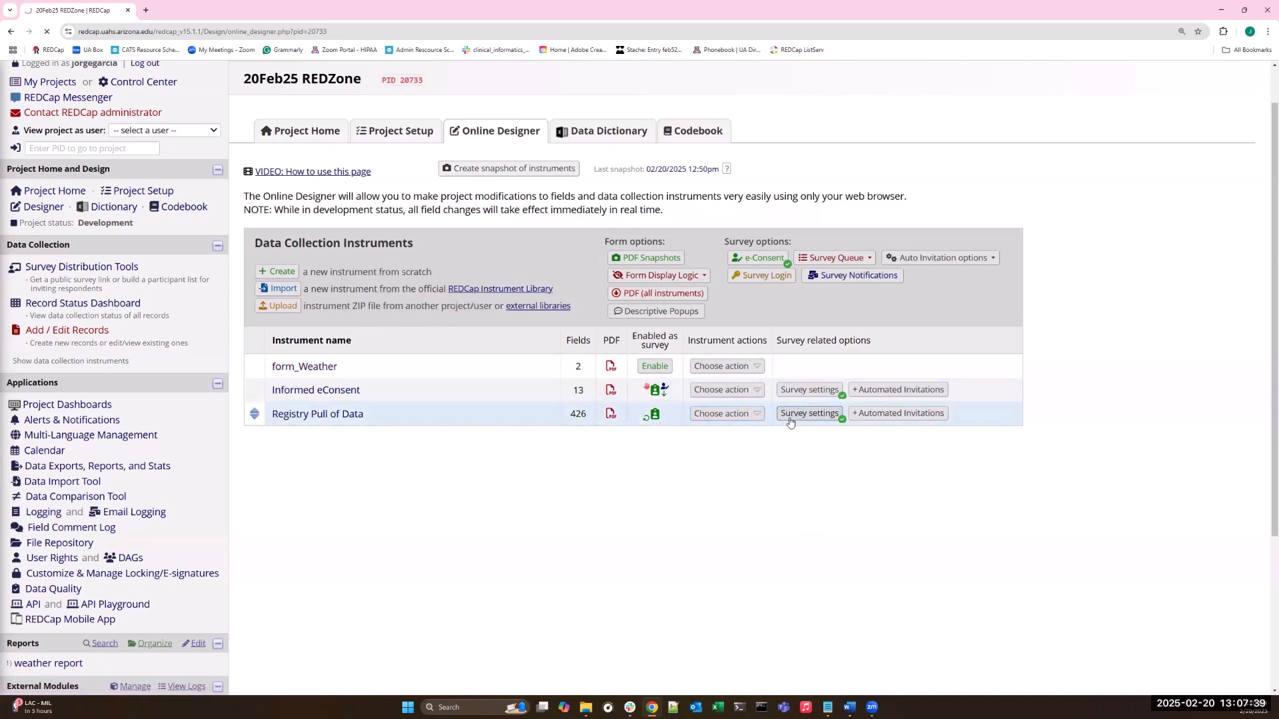
pyautogui.scroll(-20, 514, 335)
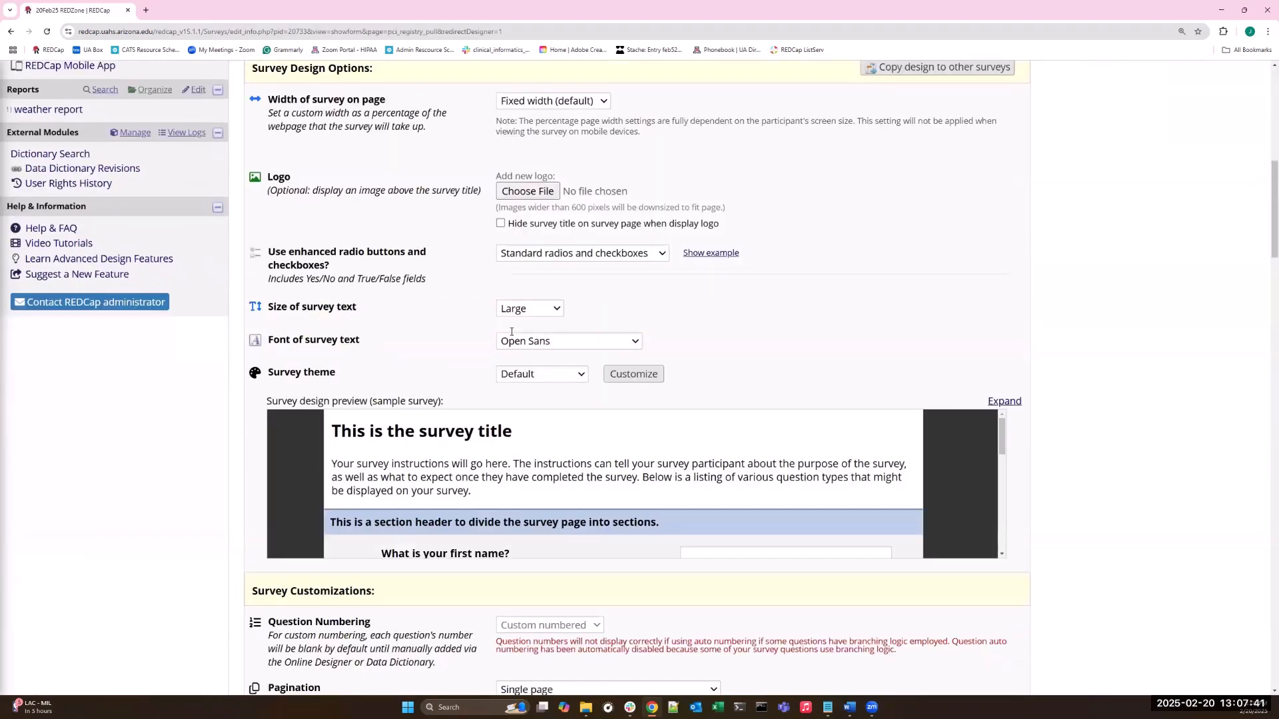
pyautogui.scroll(-13, 509, 332)
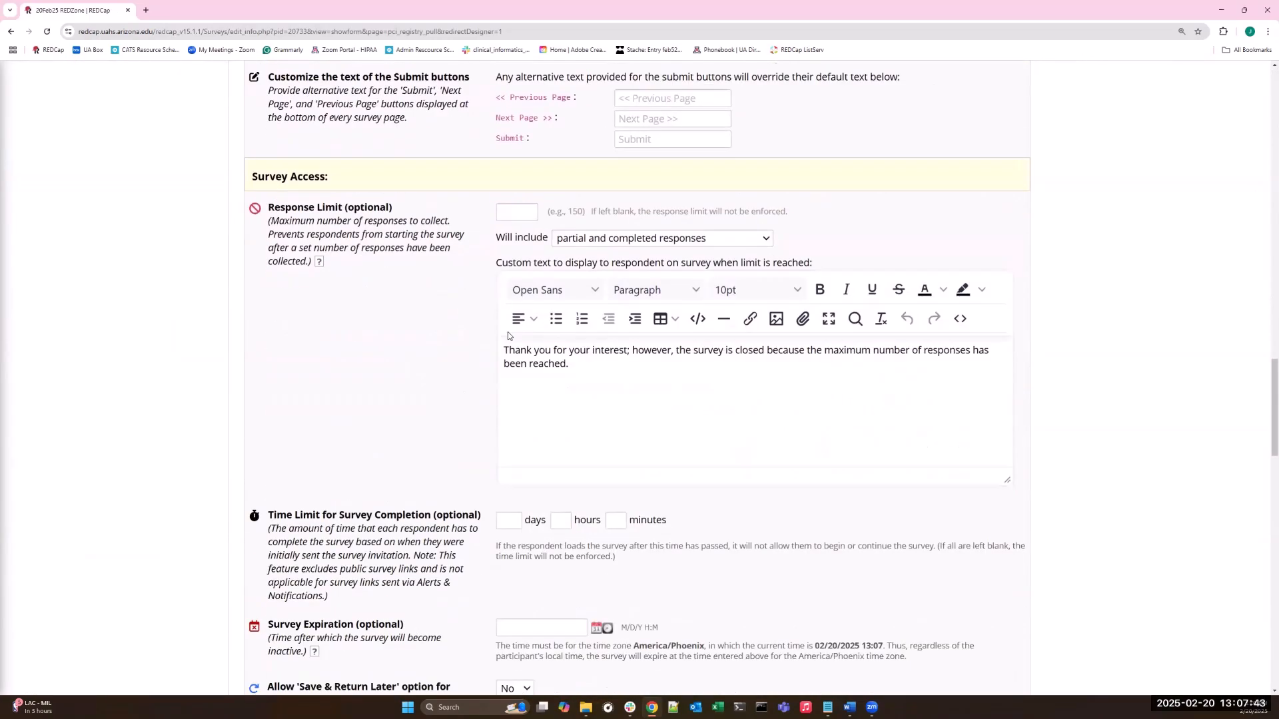
pyautogui.scroll(-1, 507, 336)
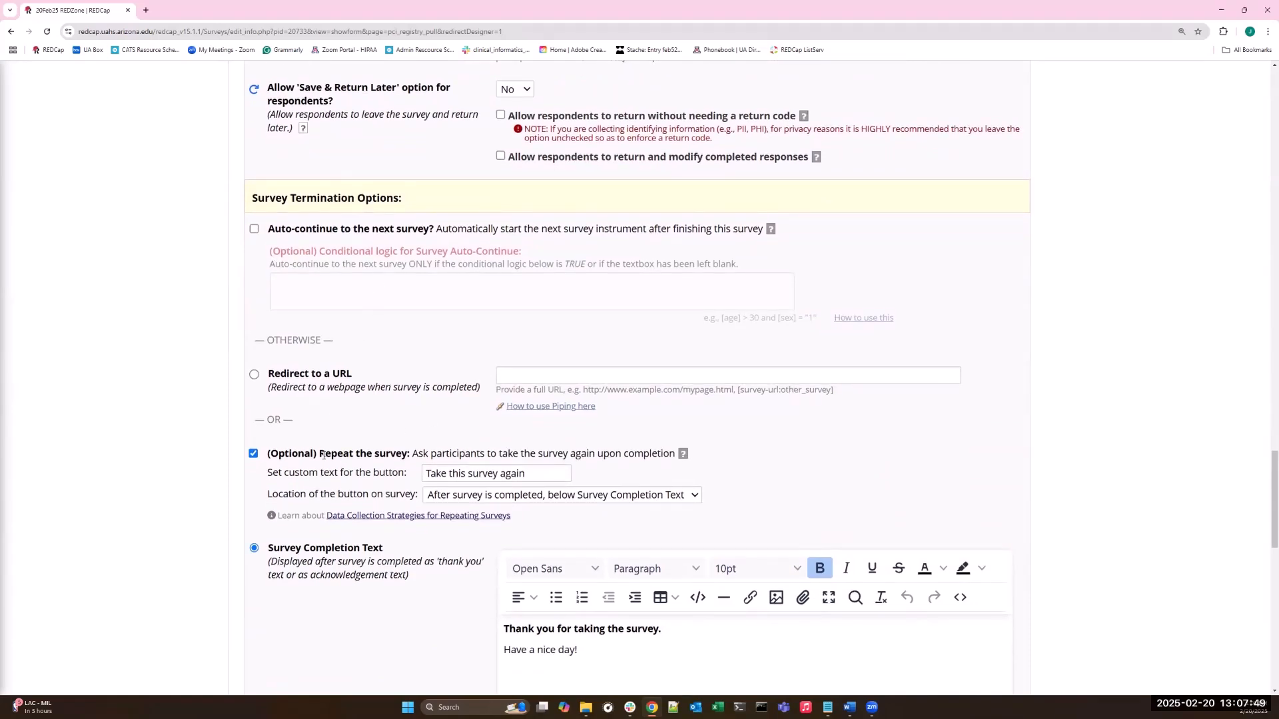
pyautogui.moveTo(319, 453); pyautogui.dragTo(411, 452)
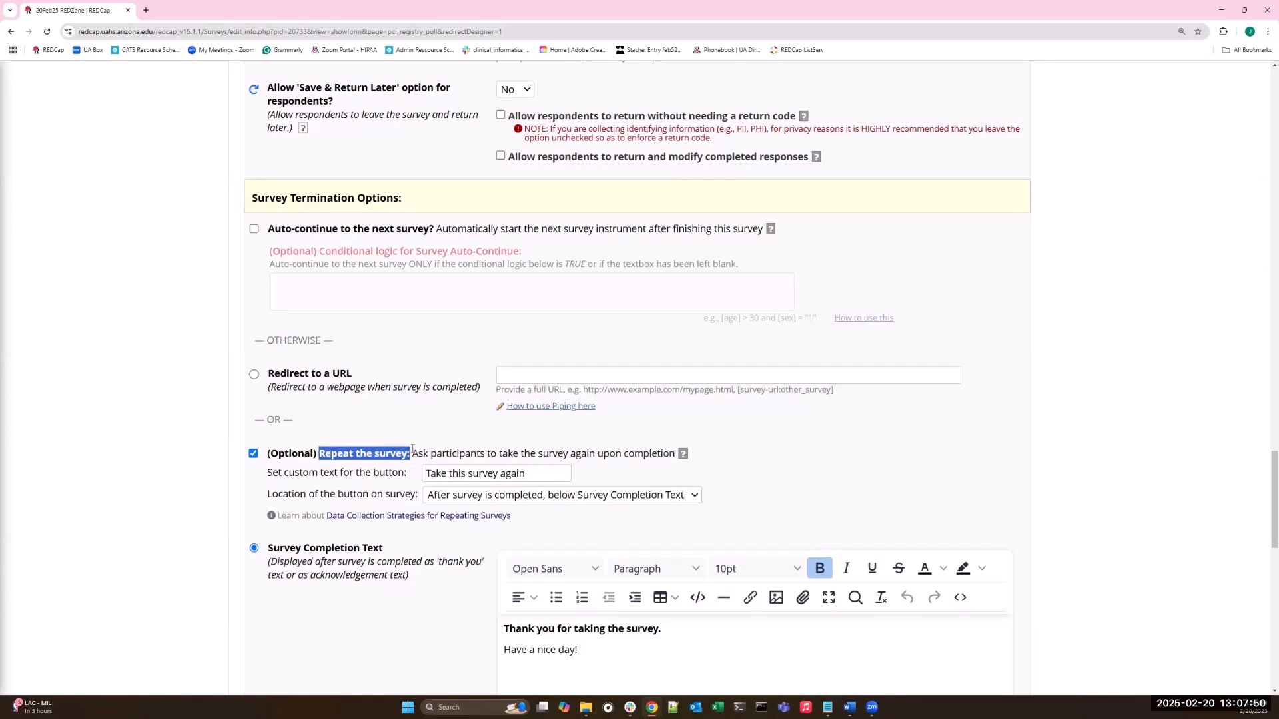
pyautogui.click(468, 502)
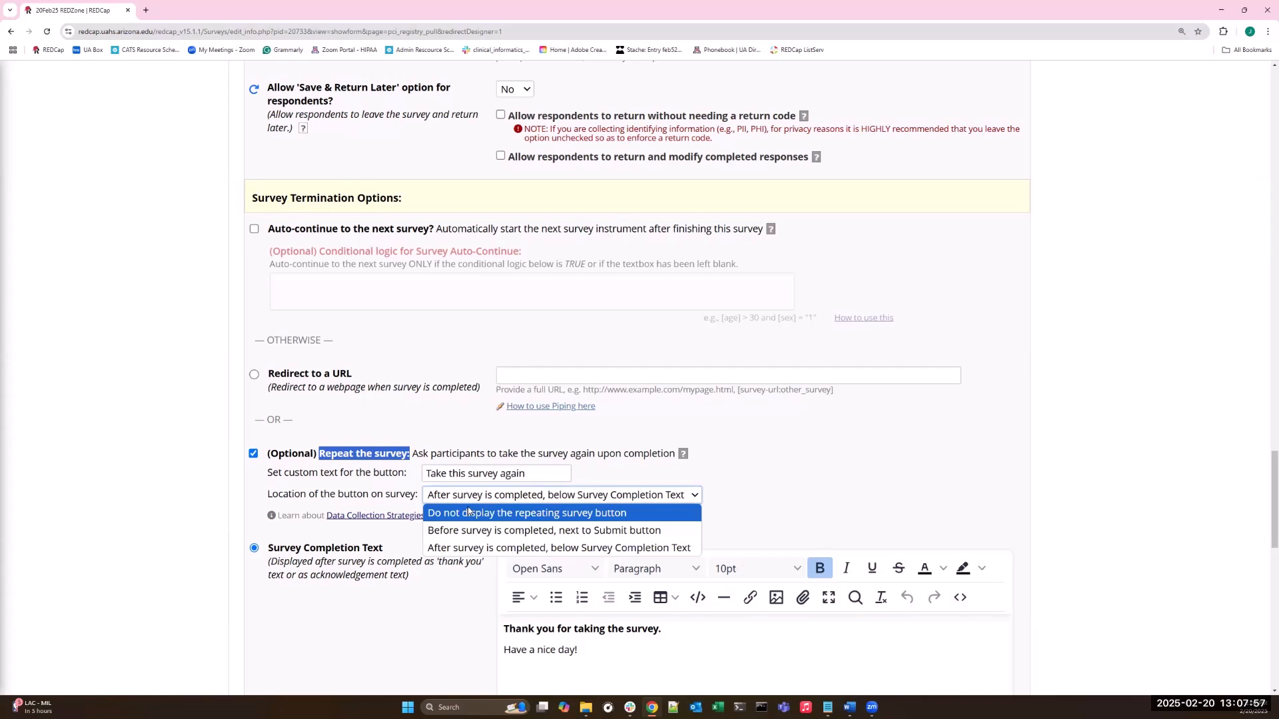
pyautogui.click(581, 496)
pyautogui.scroll(20, 324, 471)
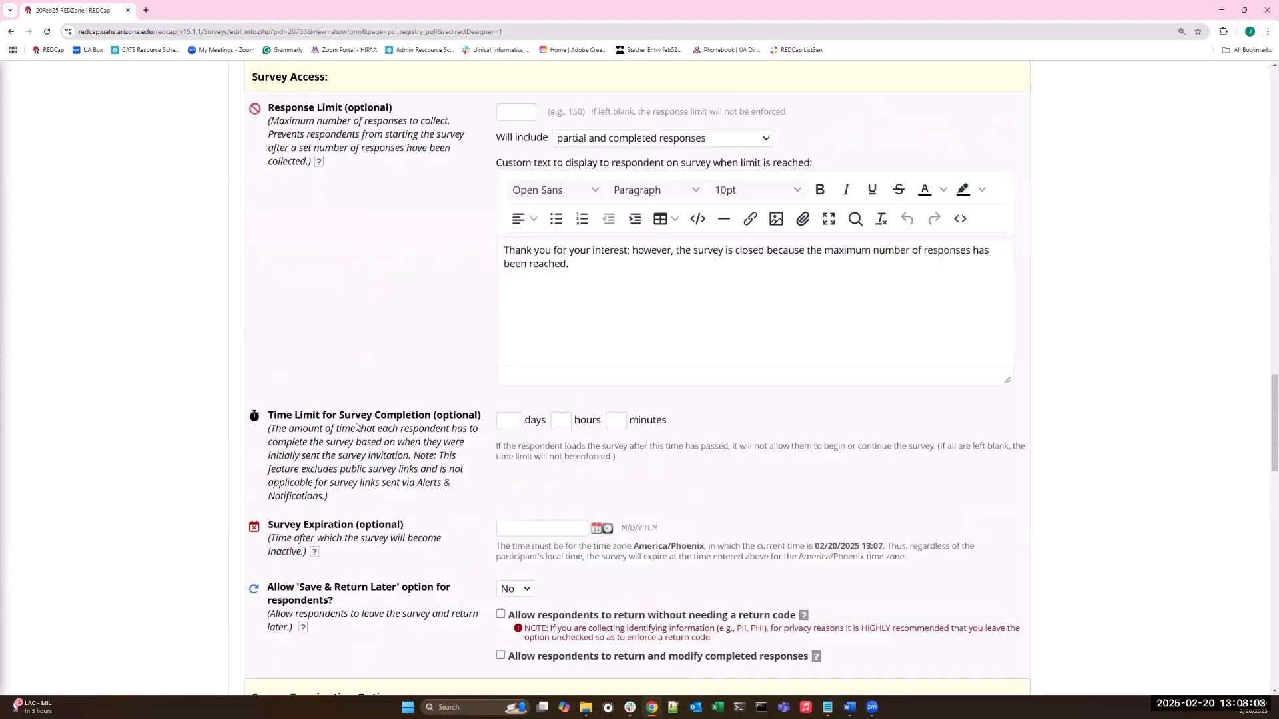
pyautogui.scroll(3, 82, 188)
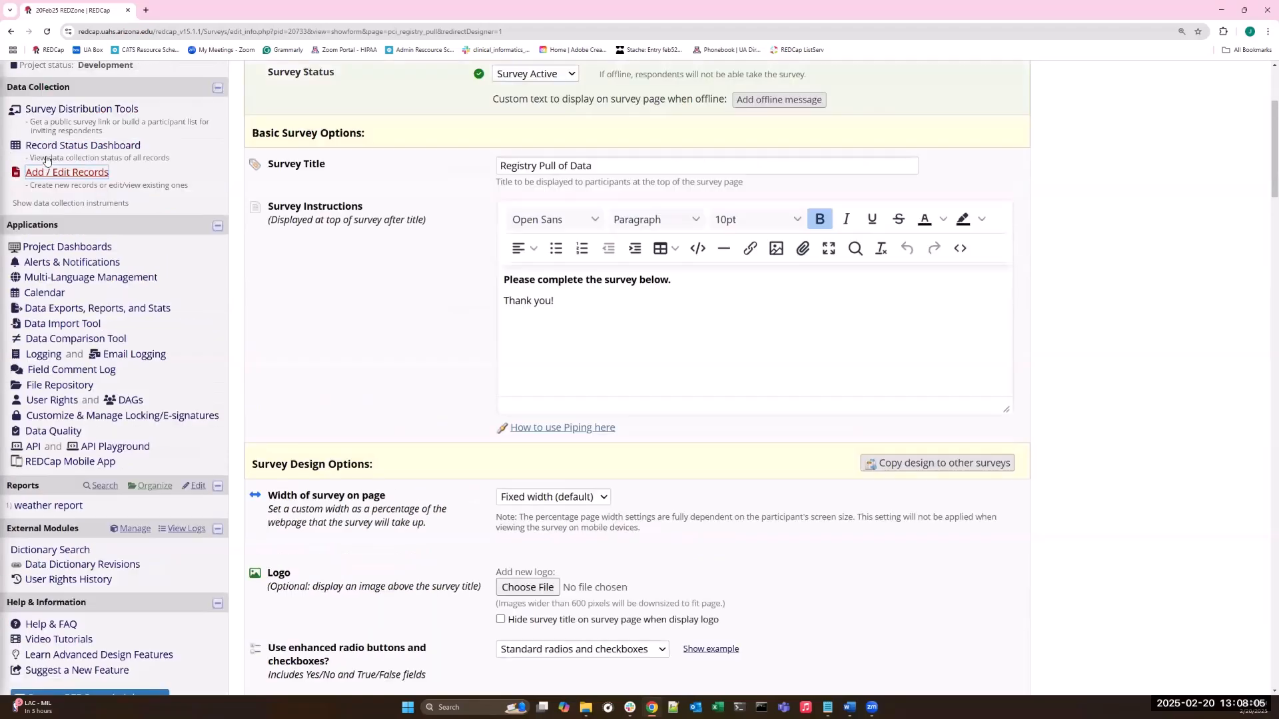
pyautogui.click(46, 159)
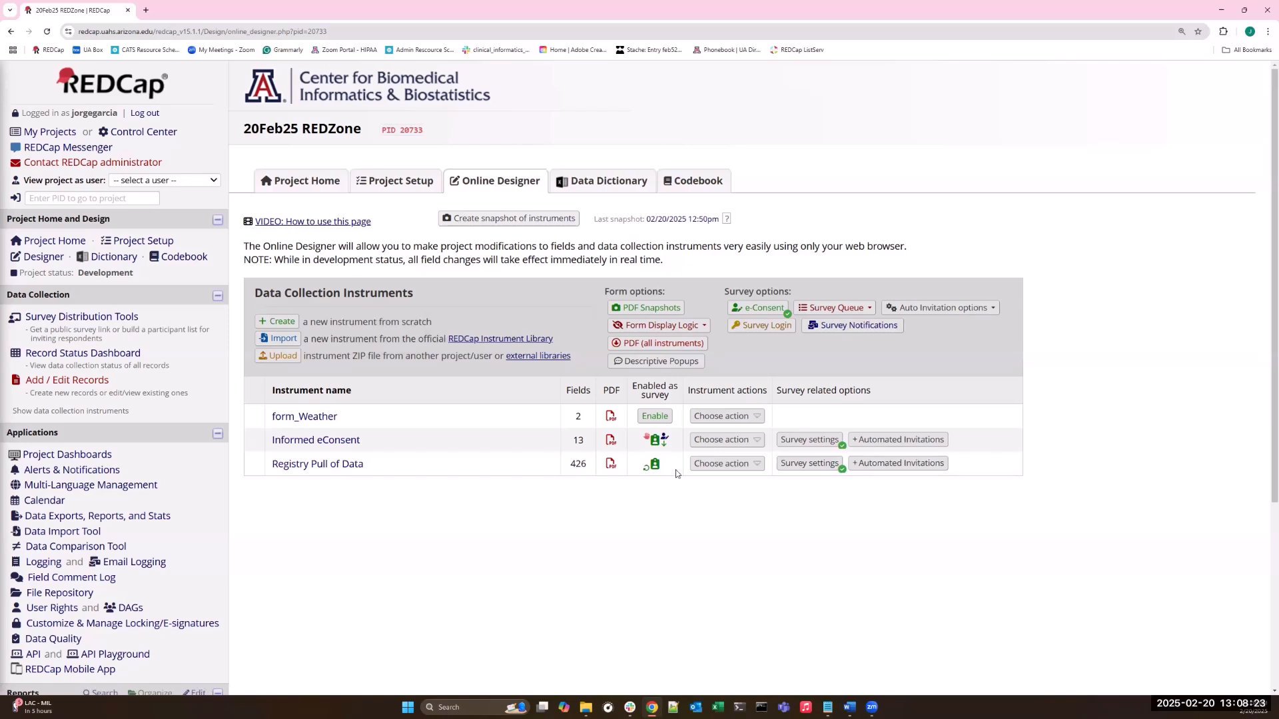
pyautogui.click(647, 473)
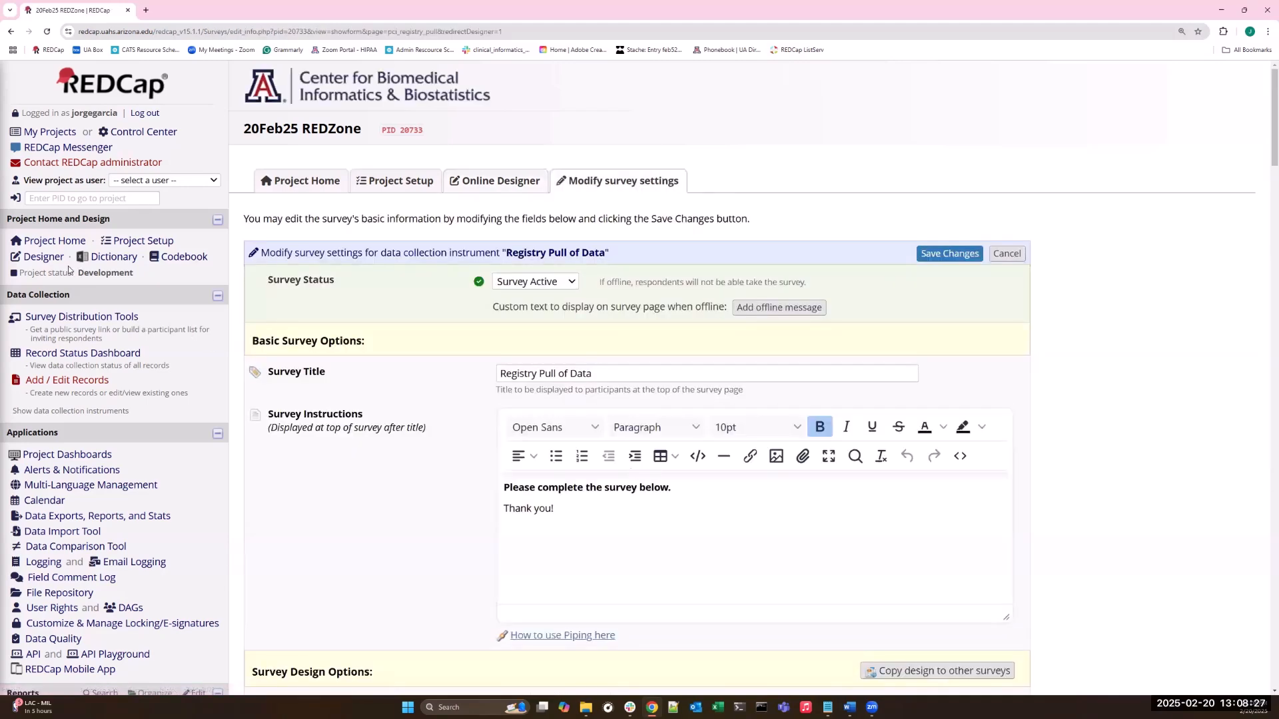
pyautogui.click(52, 259)
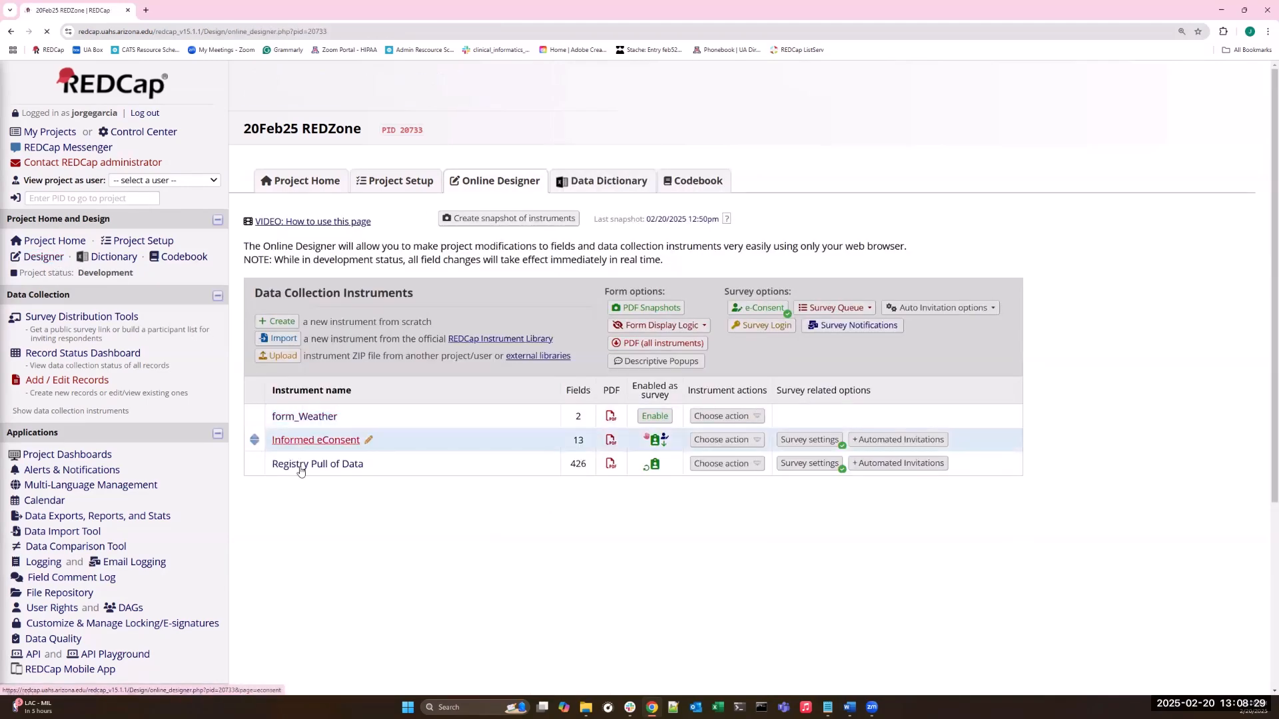
# Step: Look through the fields of the Registry Pull of Data instrument past History and Risk Factors, and return to the instrument list
pyautogui.click(305, 465)
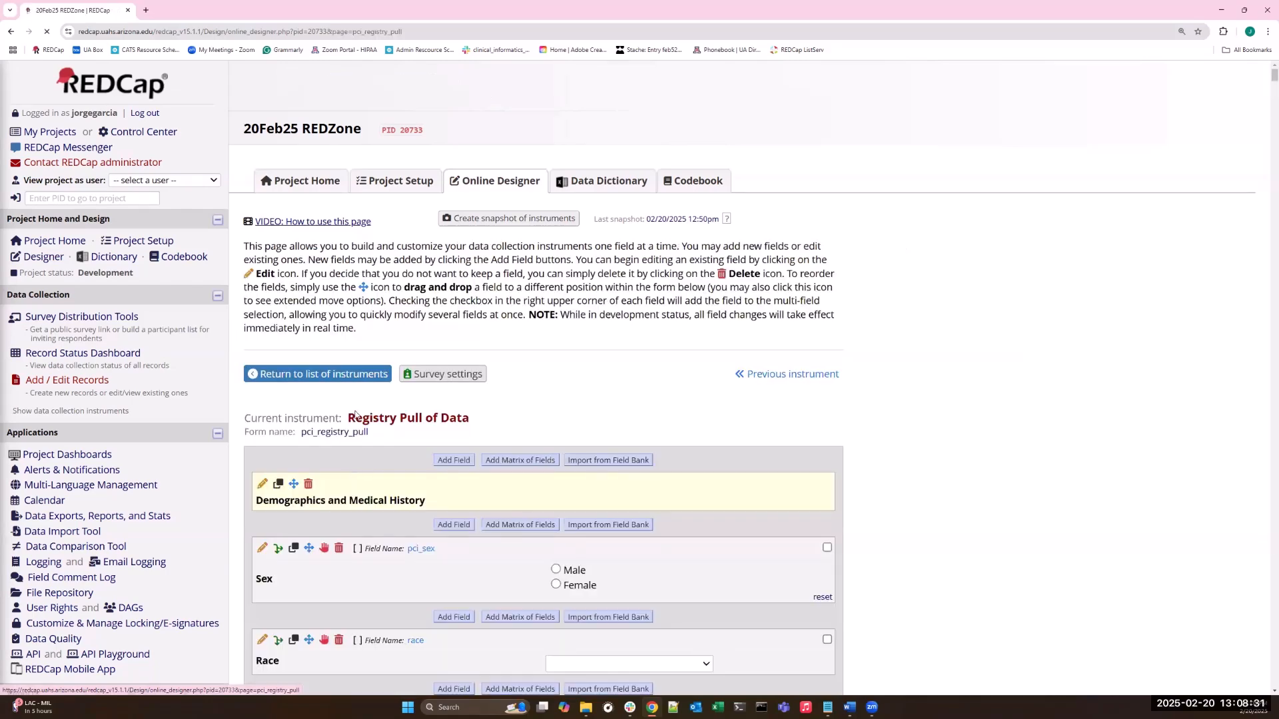
pyautogui.scroll(-3, 592, 313)
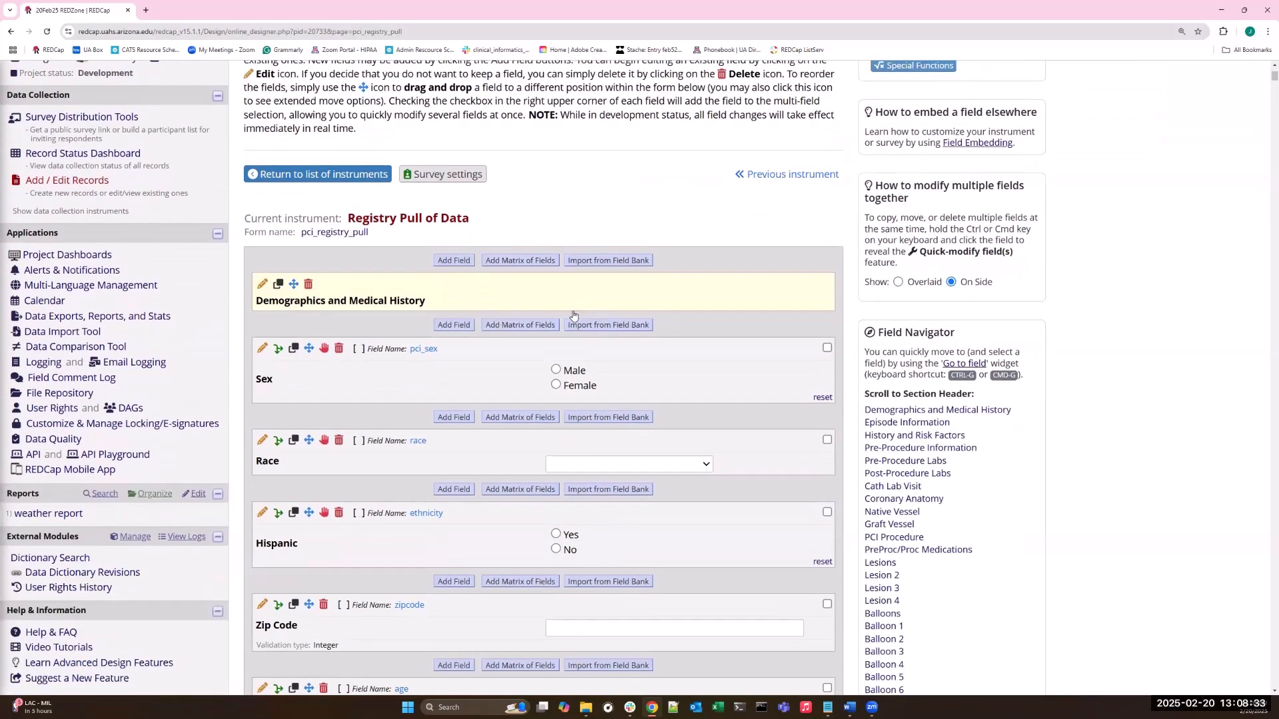
pyautogui.scroll(3, 574, 315)
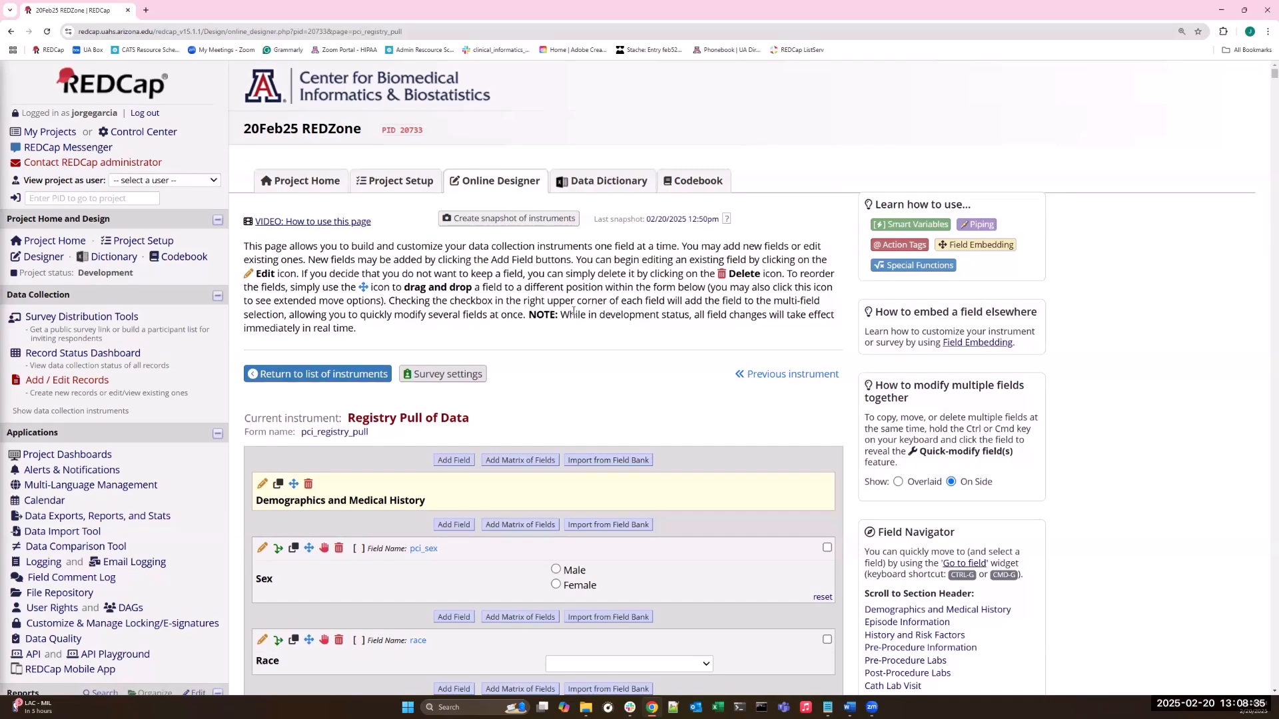
pyautogui.scroll(-15, 572, 311)
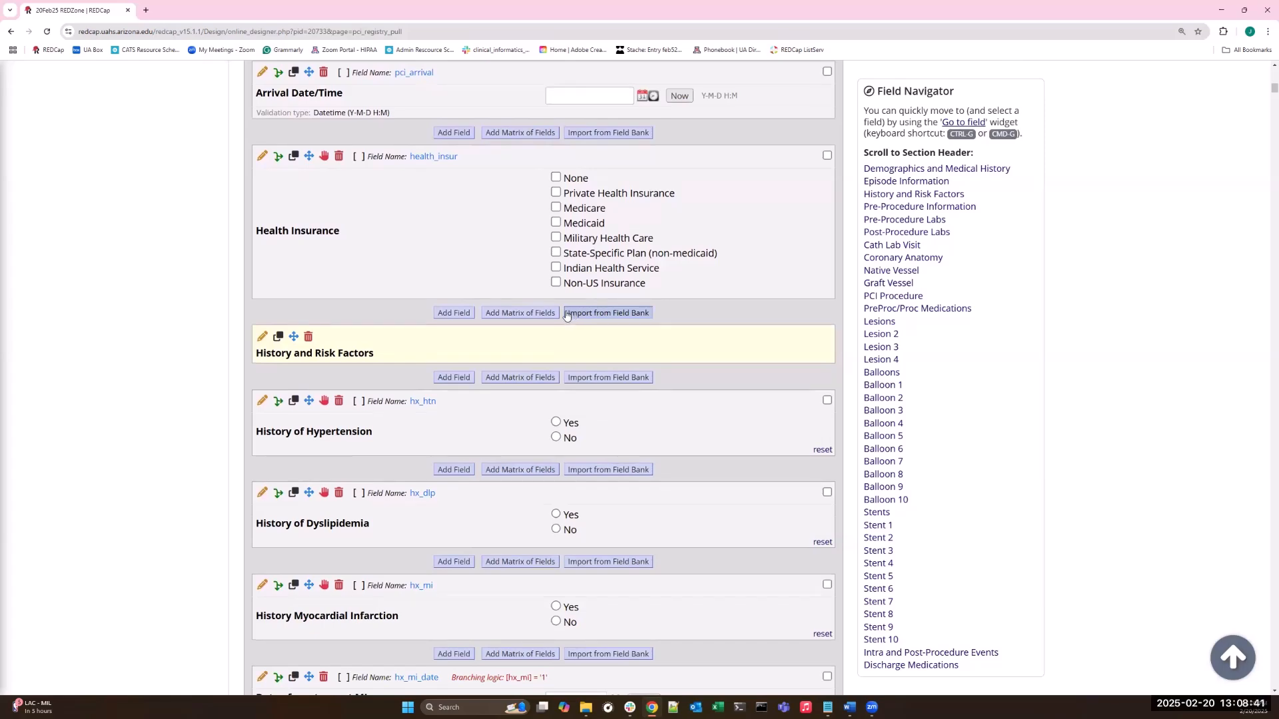
pyautogui.scroll(-6, 569, 314)
pyautogui.scroll(20, 566, 314)
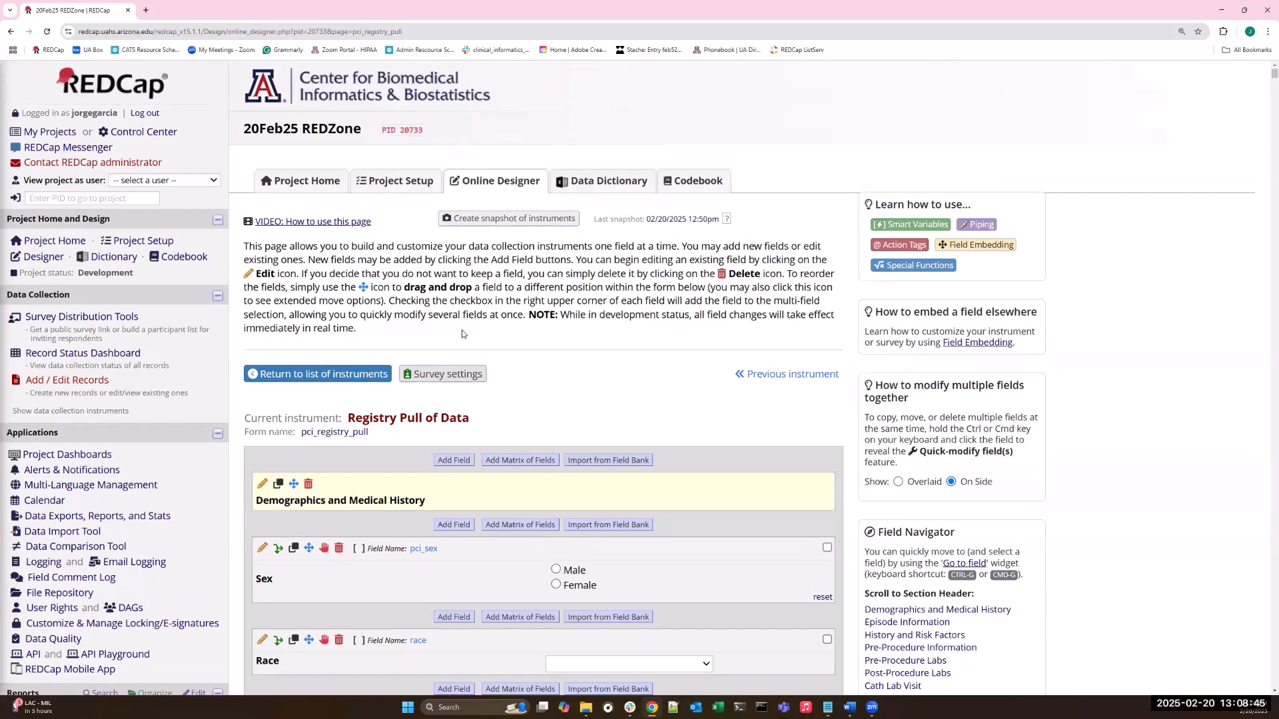
pyautogui.click(47, 260)
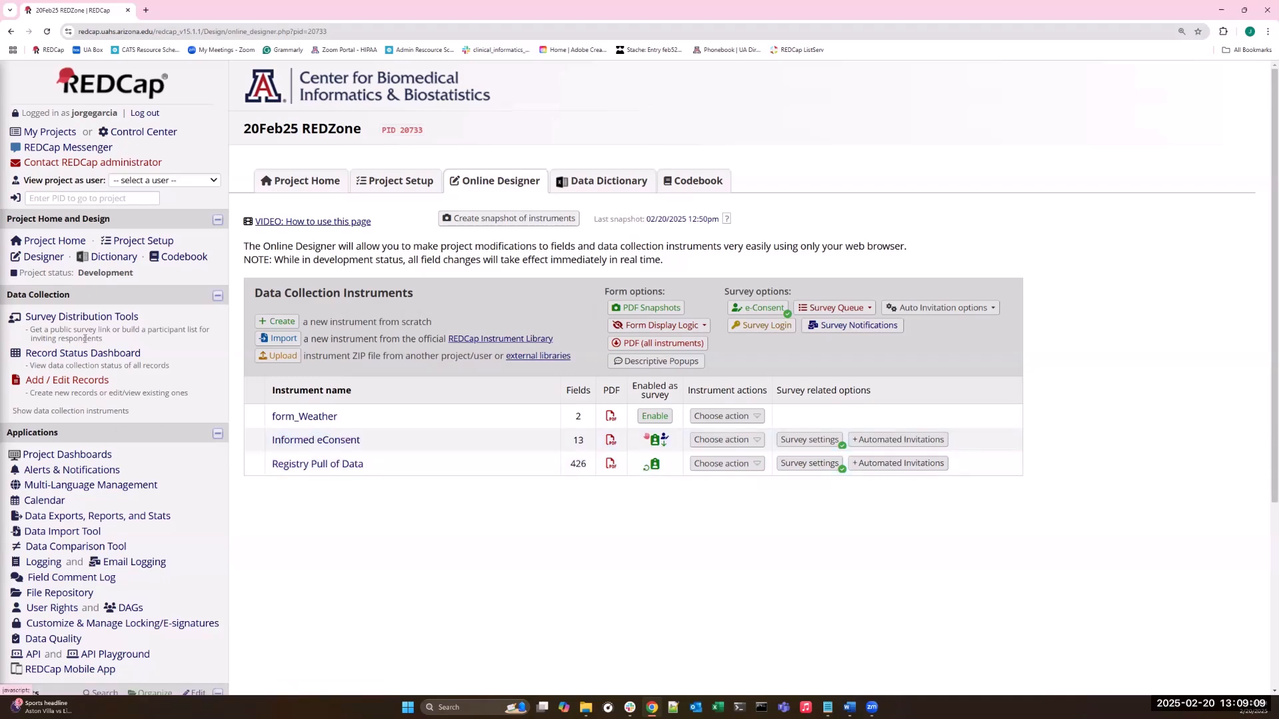
# Step: Open a new Registry Pull of Data instance for record 1 from the Record Status Dashboard, dismissing the branching logic alerts
pyautogui.click(91, 359)
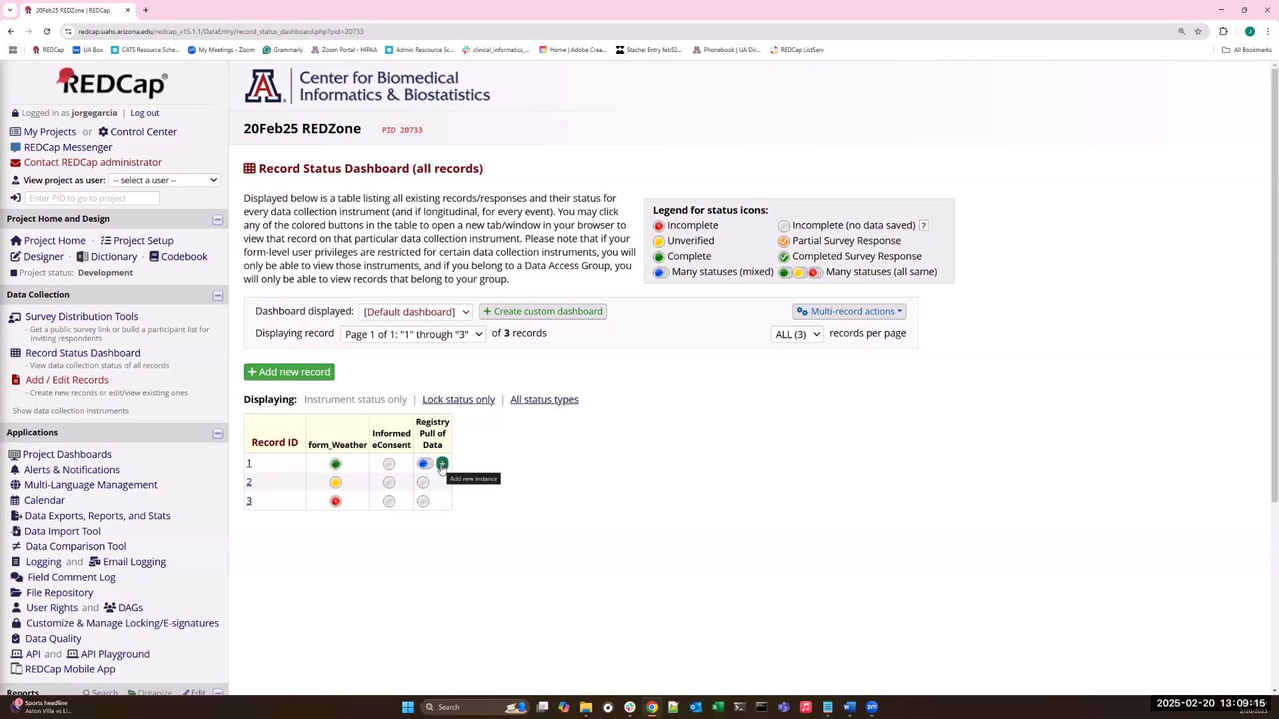
pyautogui.click(442, 465)
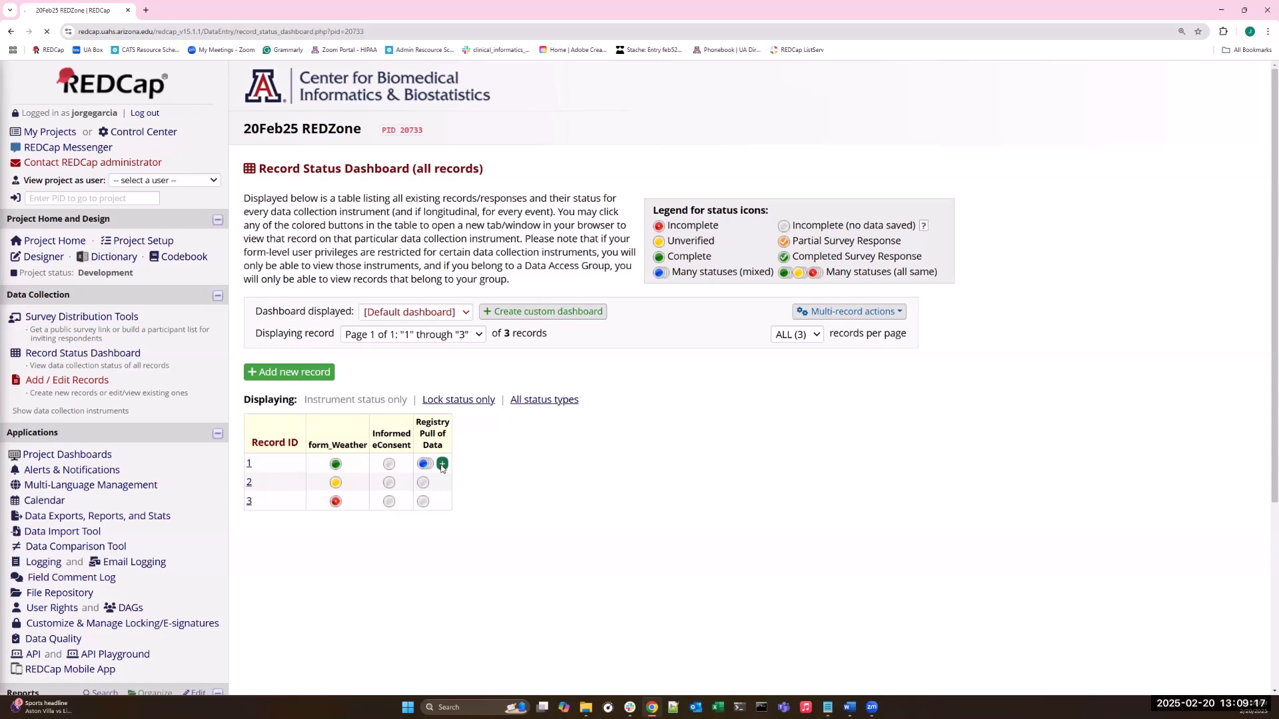
pyautogui.click(738, 176)
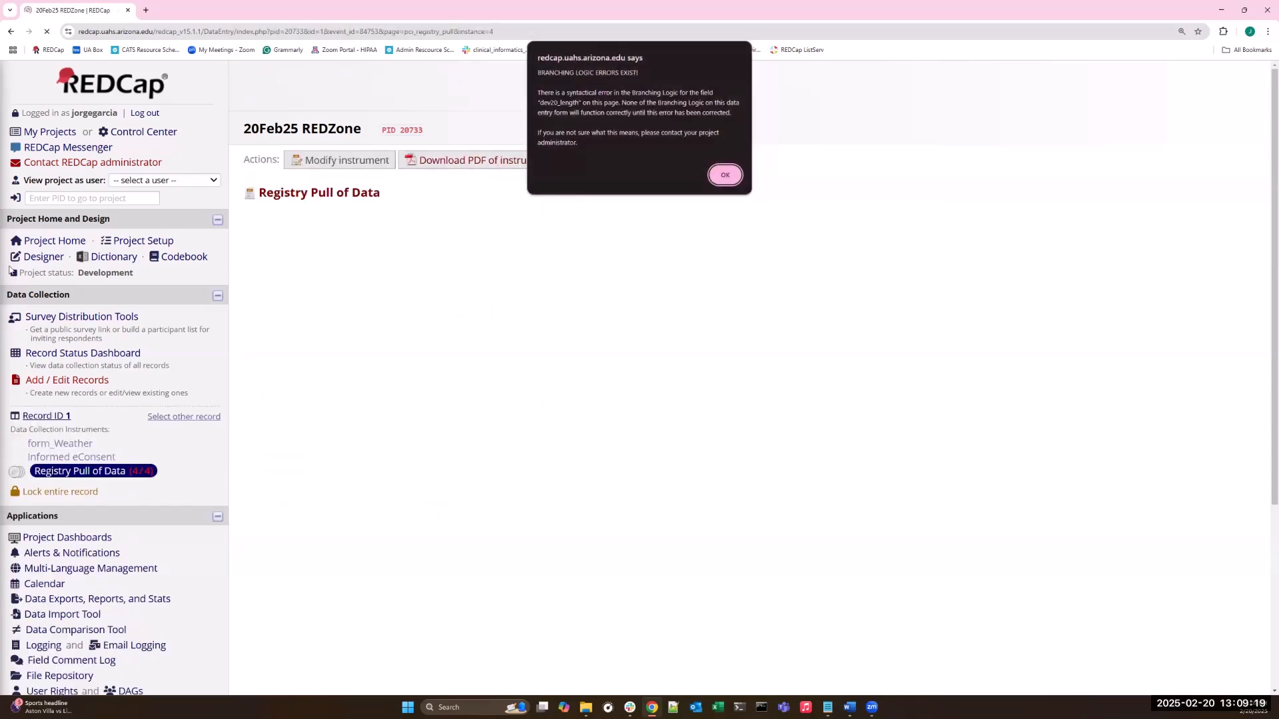
pyautogui.click(713, 178)
pyautogui.click(712, 179)
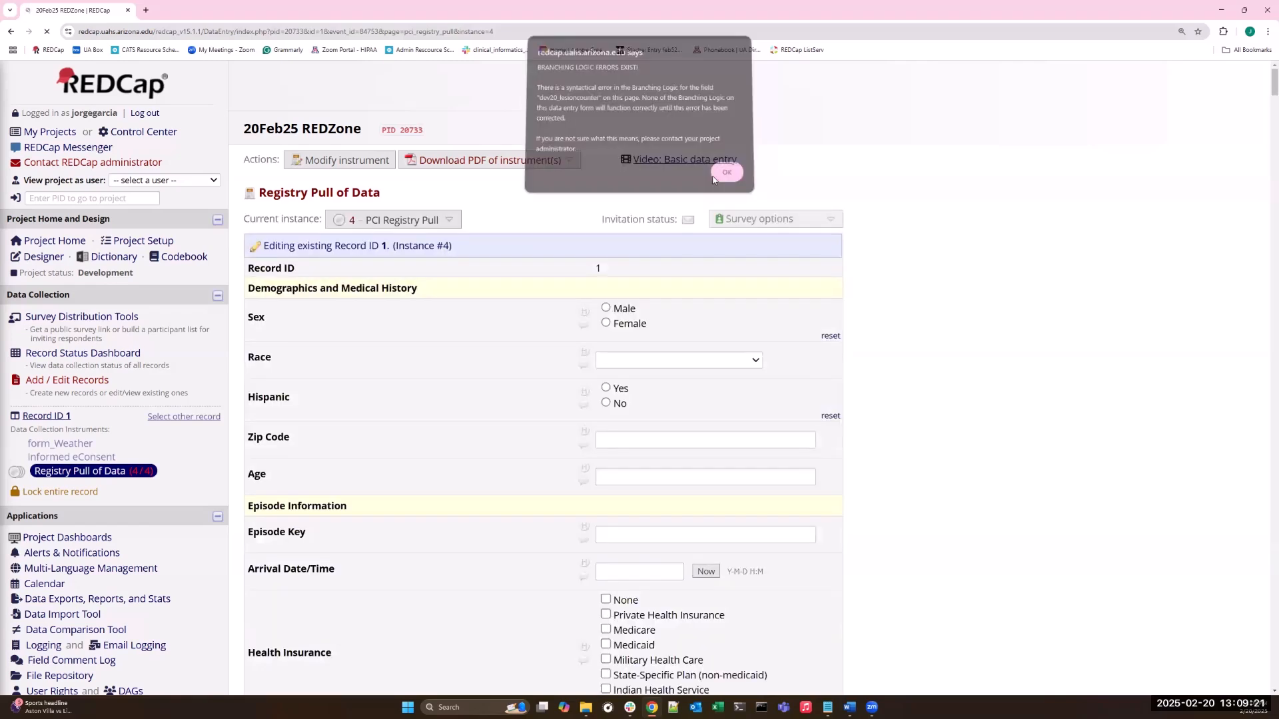
# Step: Reopen the Registry Pull of Data instrument in the Online Designer and review its first demographic fields
pyautogui.click(44, 257)
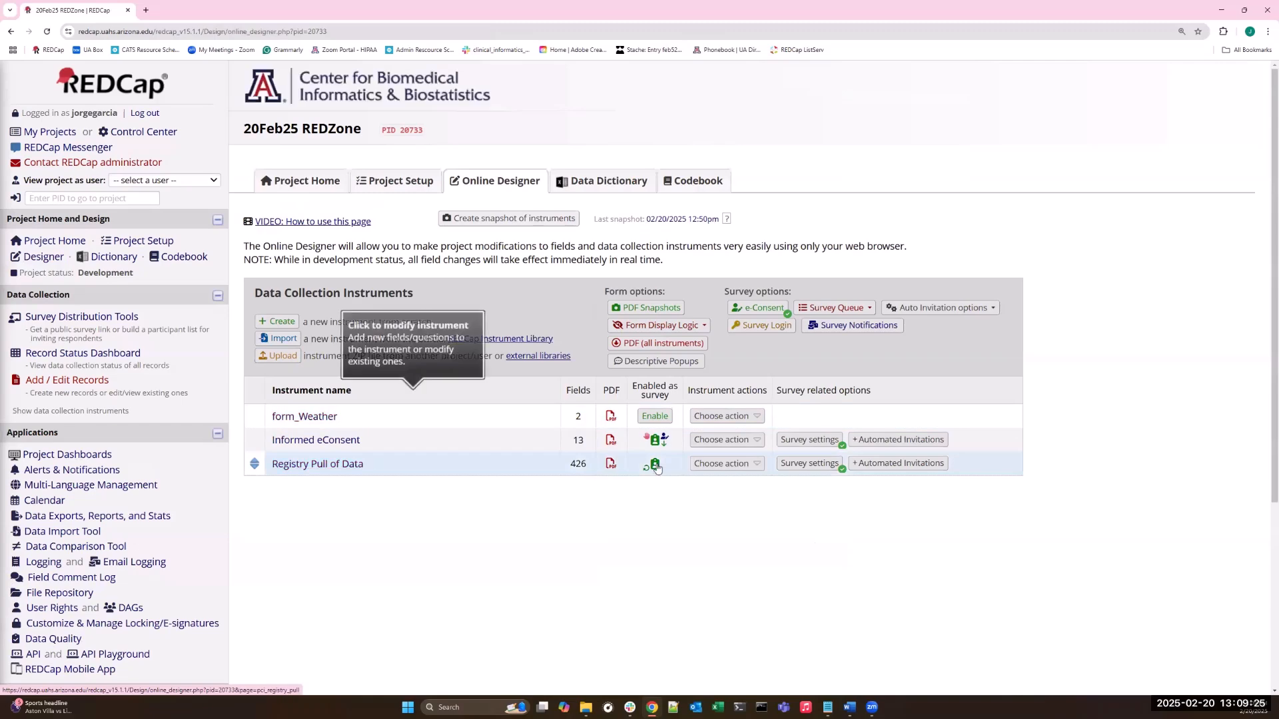
pyautogui.click(352, 465)
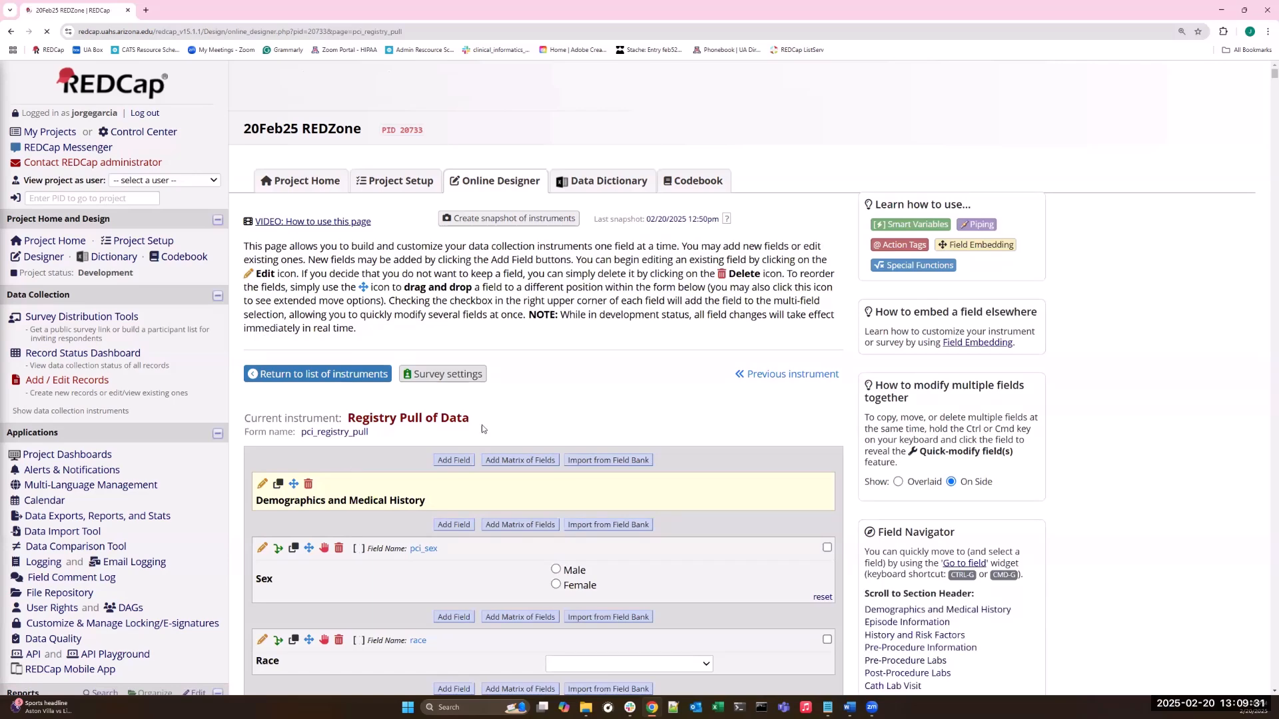
pyautogui.scroll(-4, 577, 402)
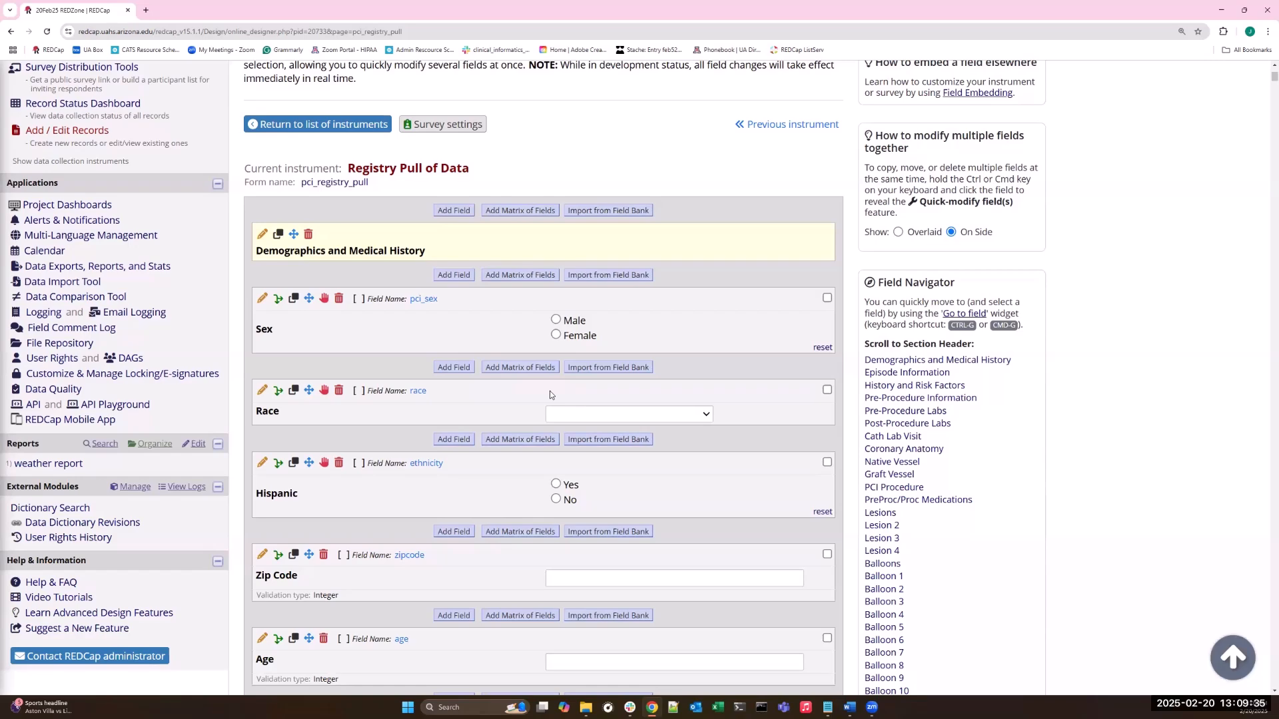
pyautogui.scroll(3, 393, 268)
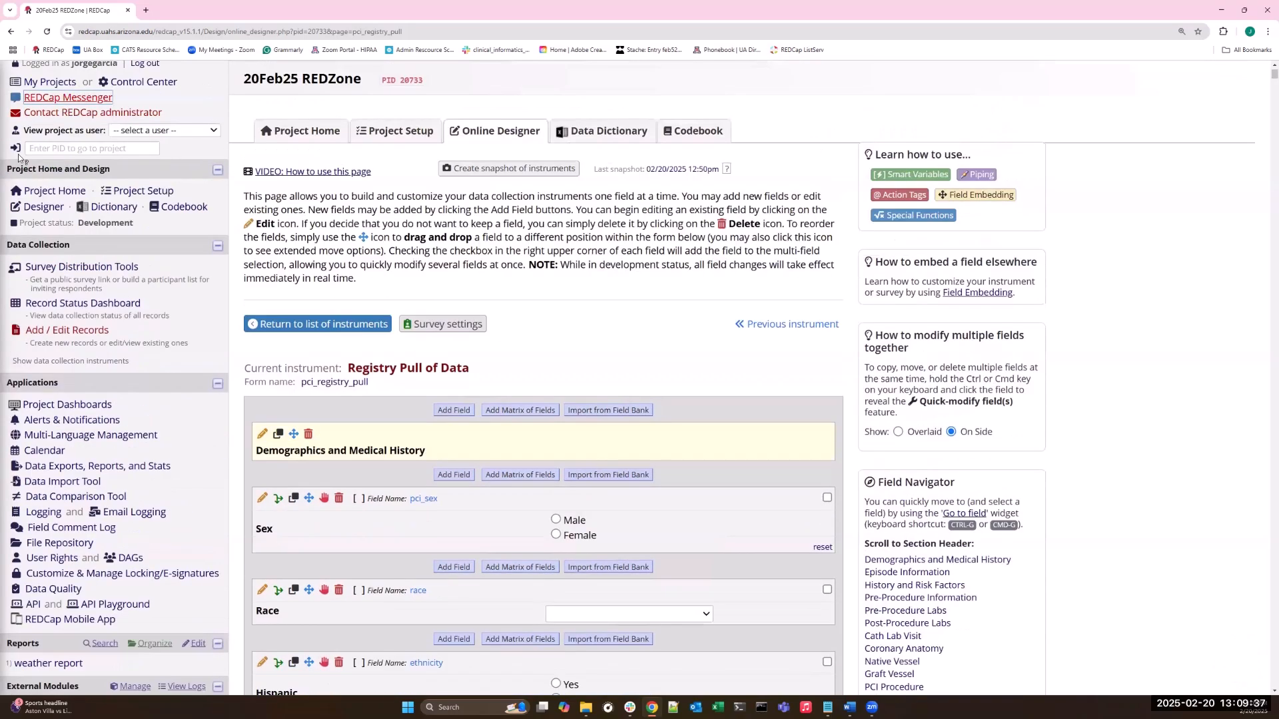
# Step: Review the Repeating instruments configuration in the project setup and close it without making changes
pyautogui.click(44, 207)
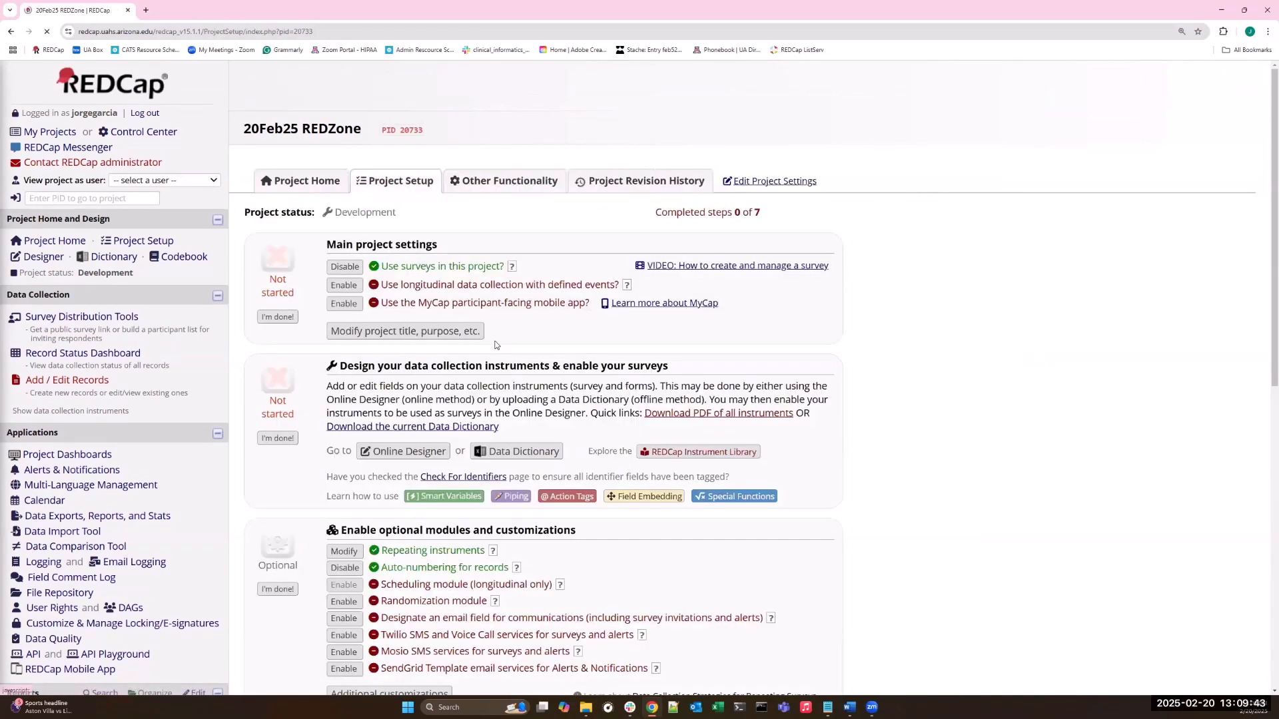
pyautogui.scroll(-2, 358, 450)
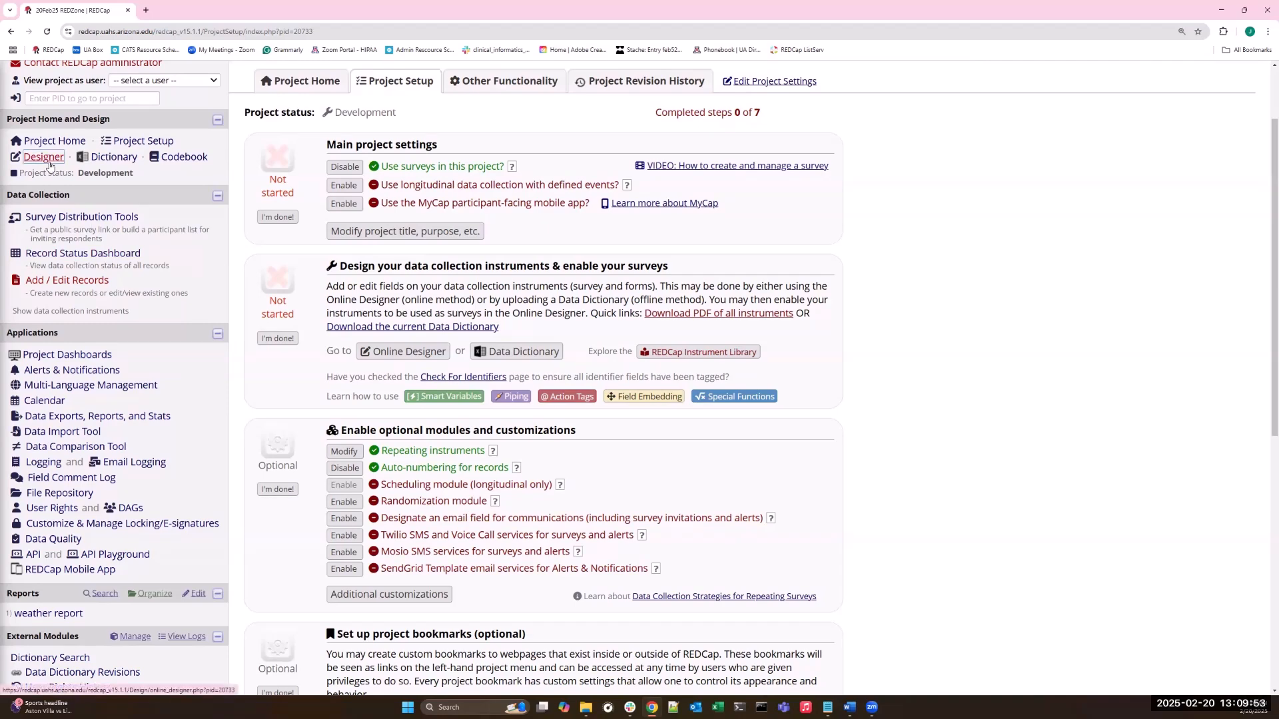
pyautogui.click(342, 452)
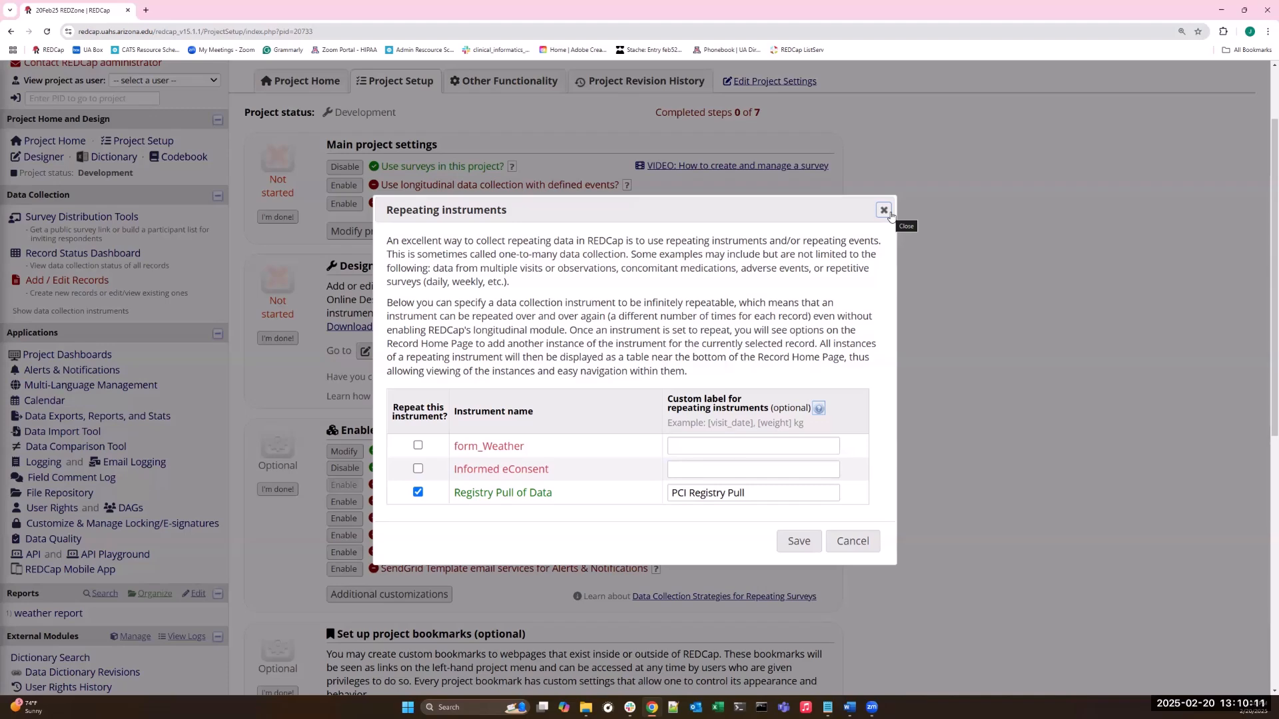
pyautogui.click(883, 211)
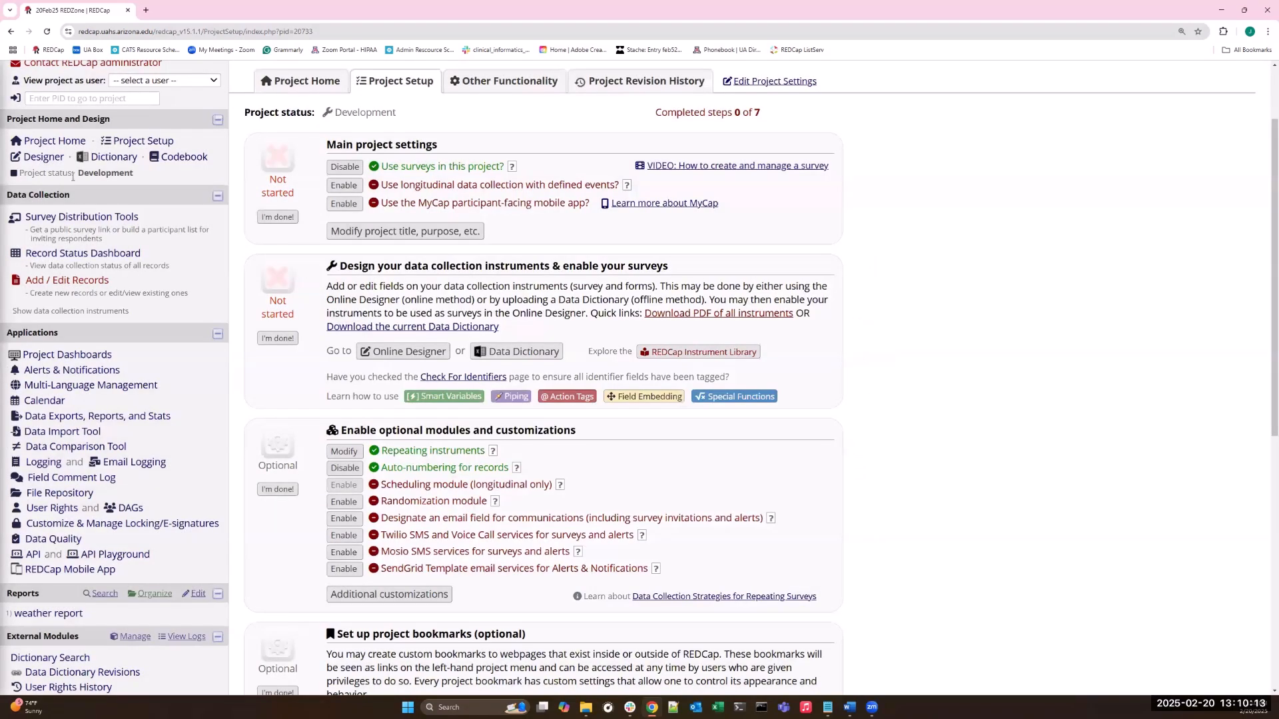
# Step: Open the Registry Pull of Data survey settings from the instrument list and examine the repeat-survey termination option and its button location choices
pyautogui.click(44, 157)
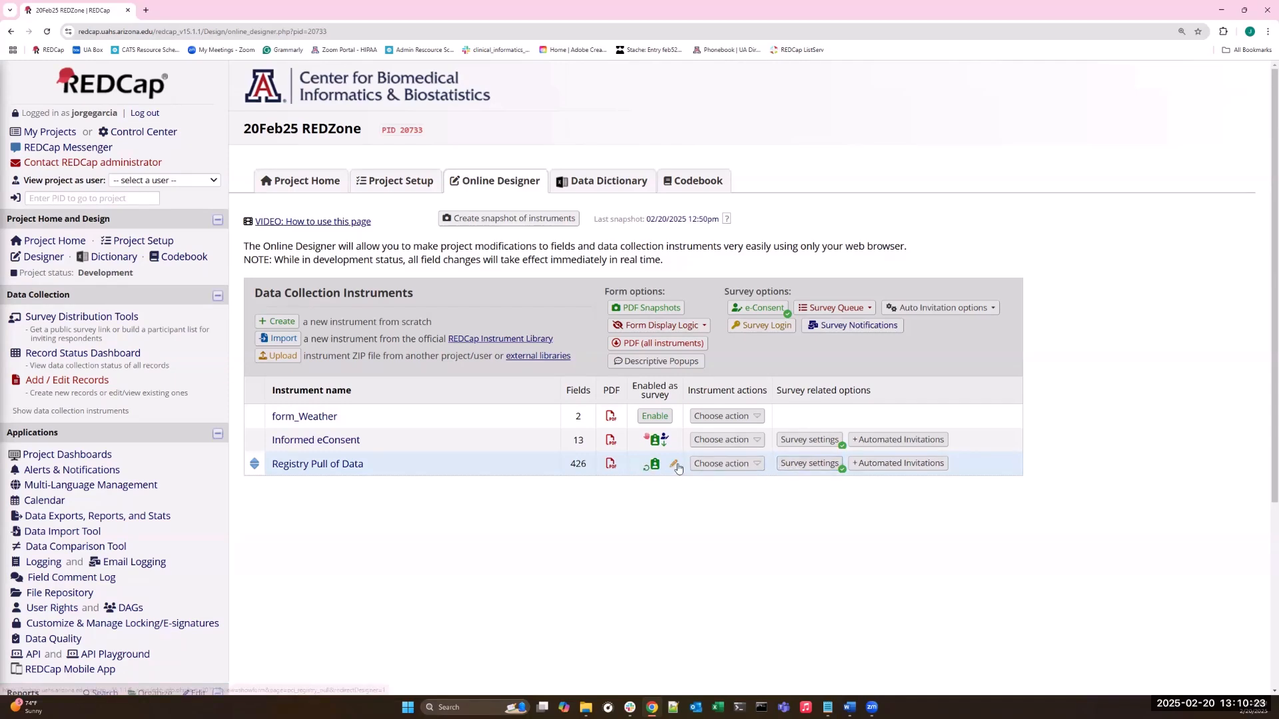
pyautogui.click(675, 464)
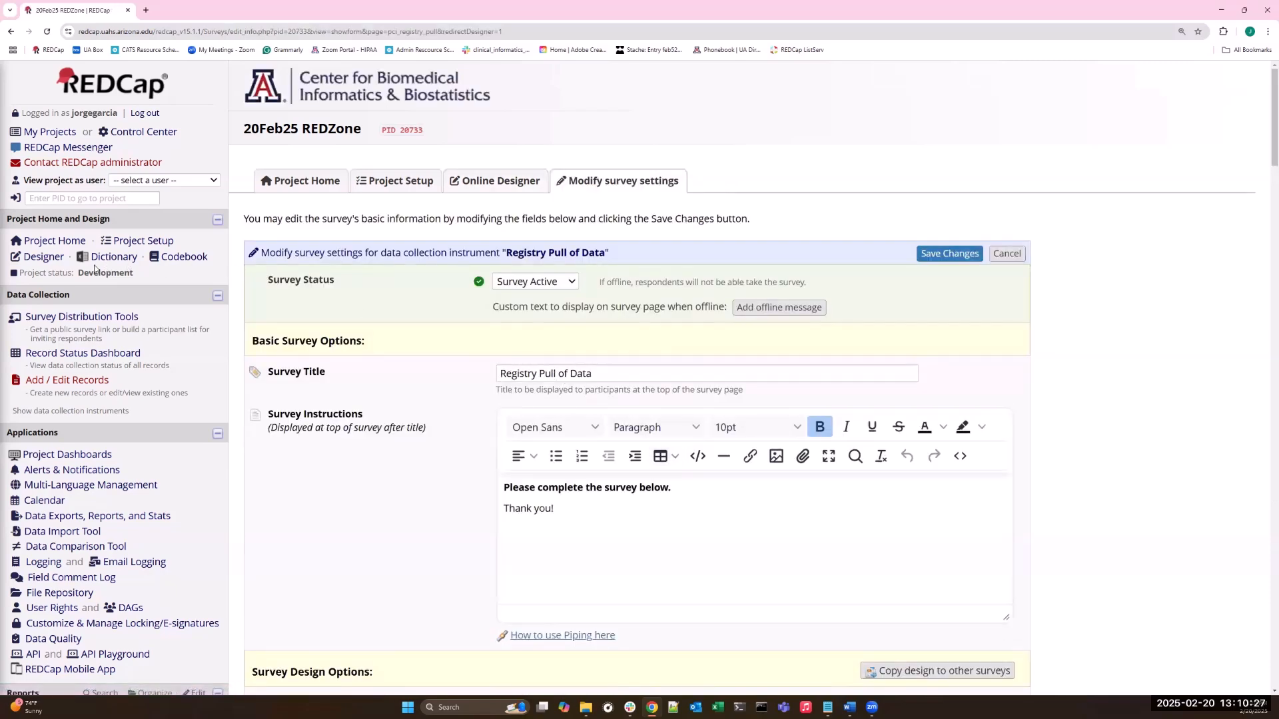
pyautogui.scroll(-3, 438, 343)
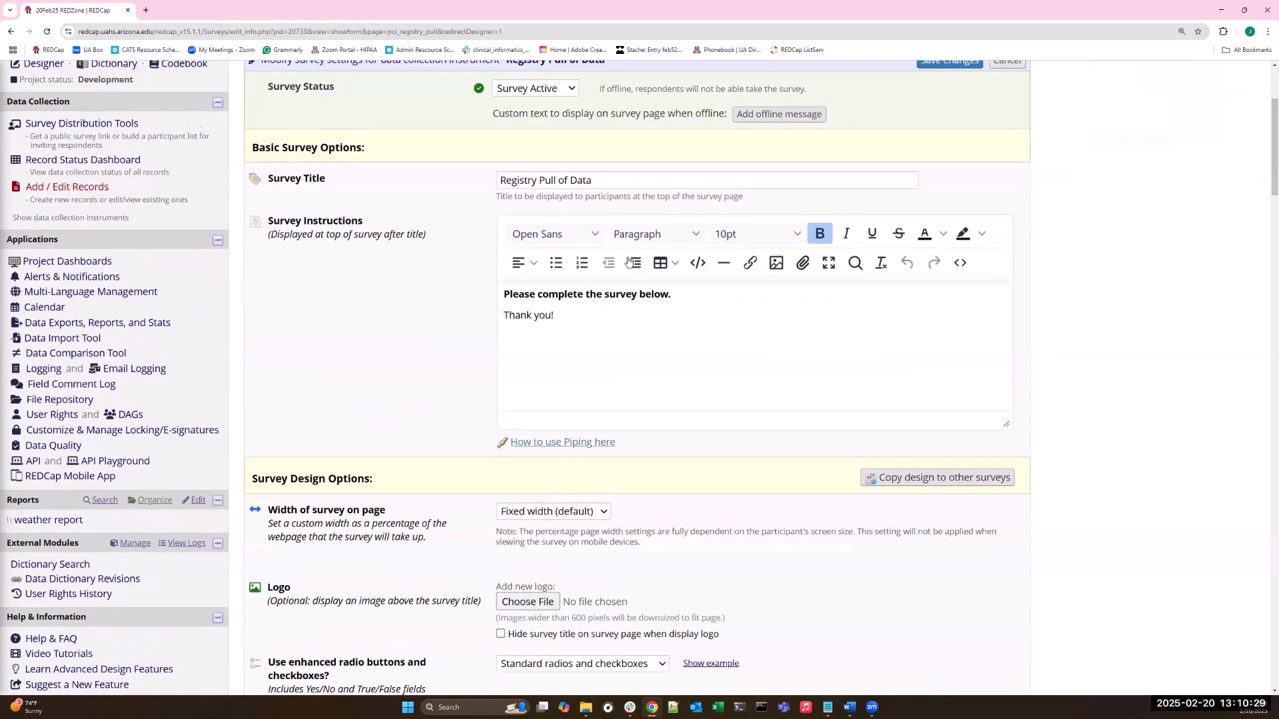
pyautogui.scroll(3, 427, 264)
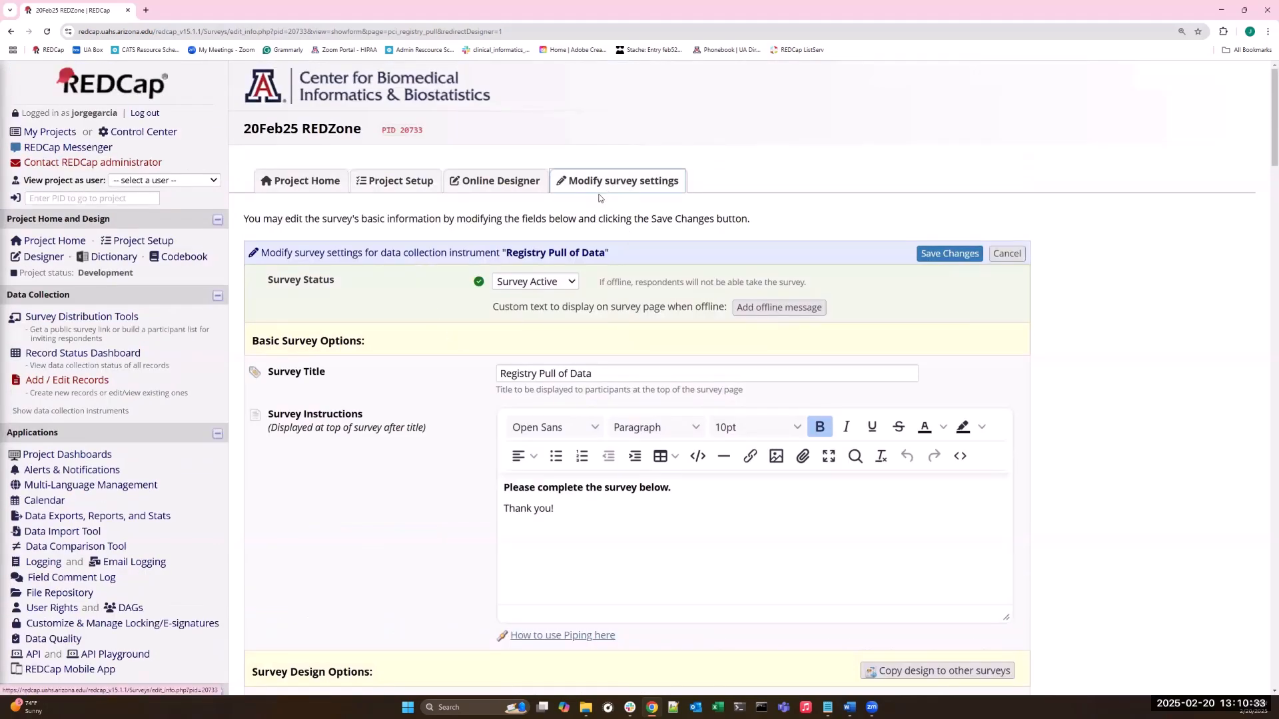
pyautogui.scroll(-20, 581, 273)
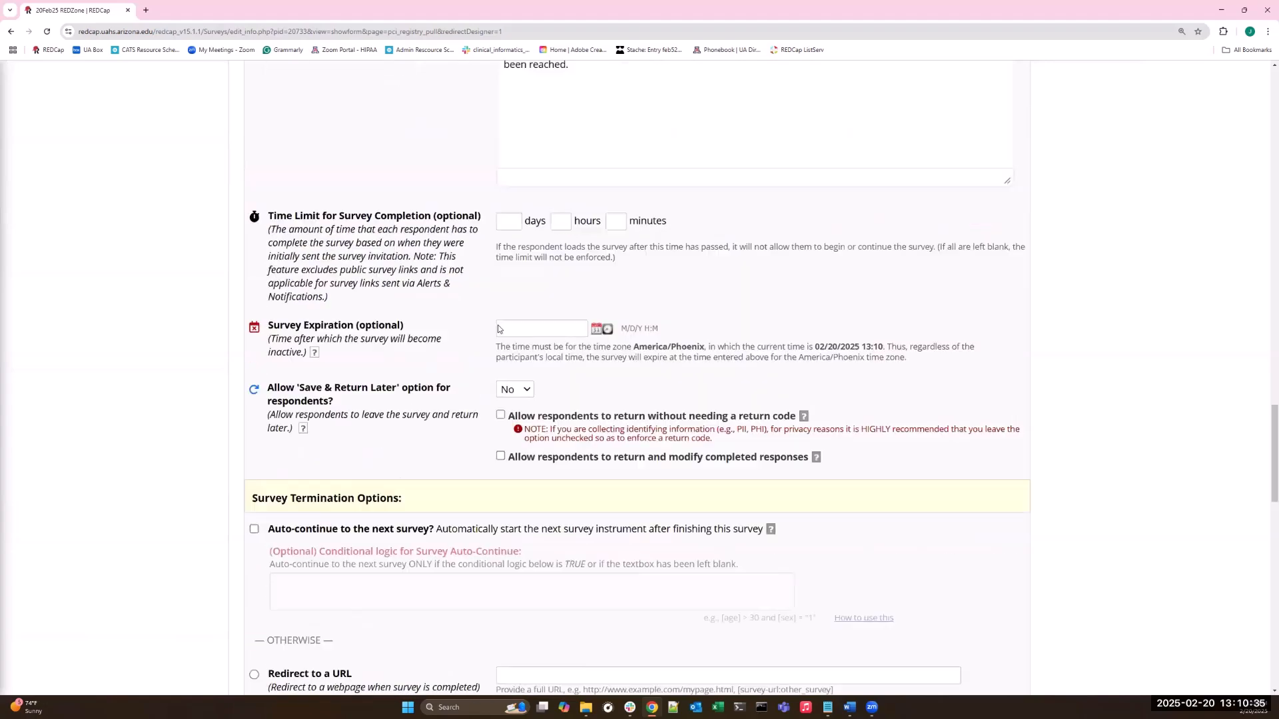
pyautogui.scroll(2, 253, 347)
pyautogui.scroll(-2, 400, 357)
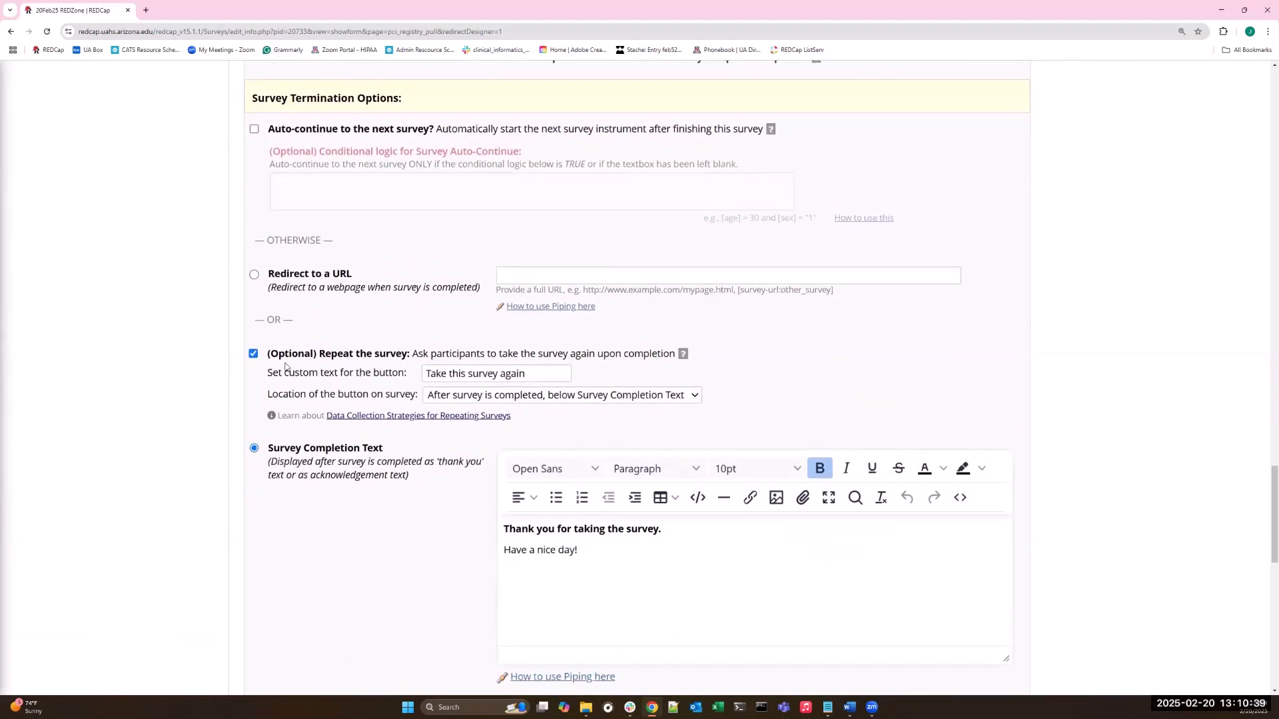
pyautogui.moveTo(270, 354); pyautogui.dragTo(675, 354)
pyautogui.click(602, 385)
pyautogui.click(654, 393)
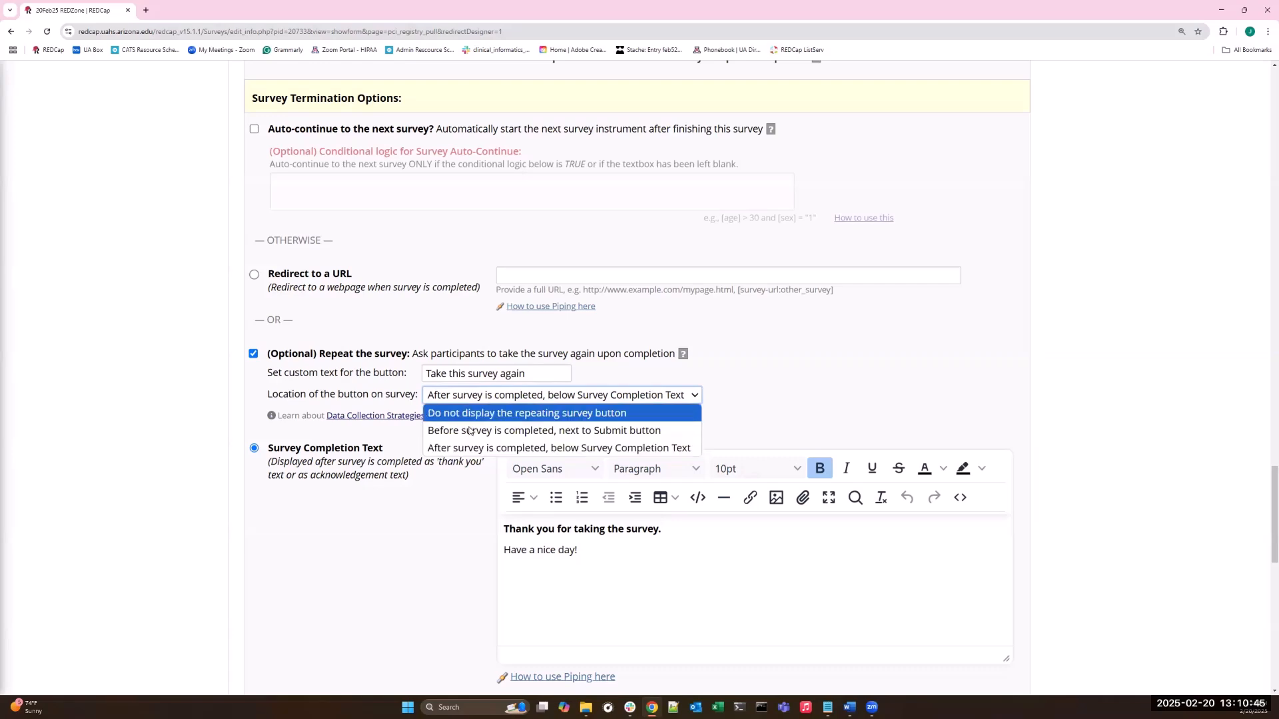
pyautogui.click(741, 367)
# Step: Open the Data Collection Strategies for Repeating Surveys guide and read the description and activation process of each method
pyautogui.click(411, 415)
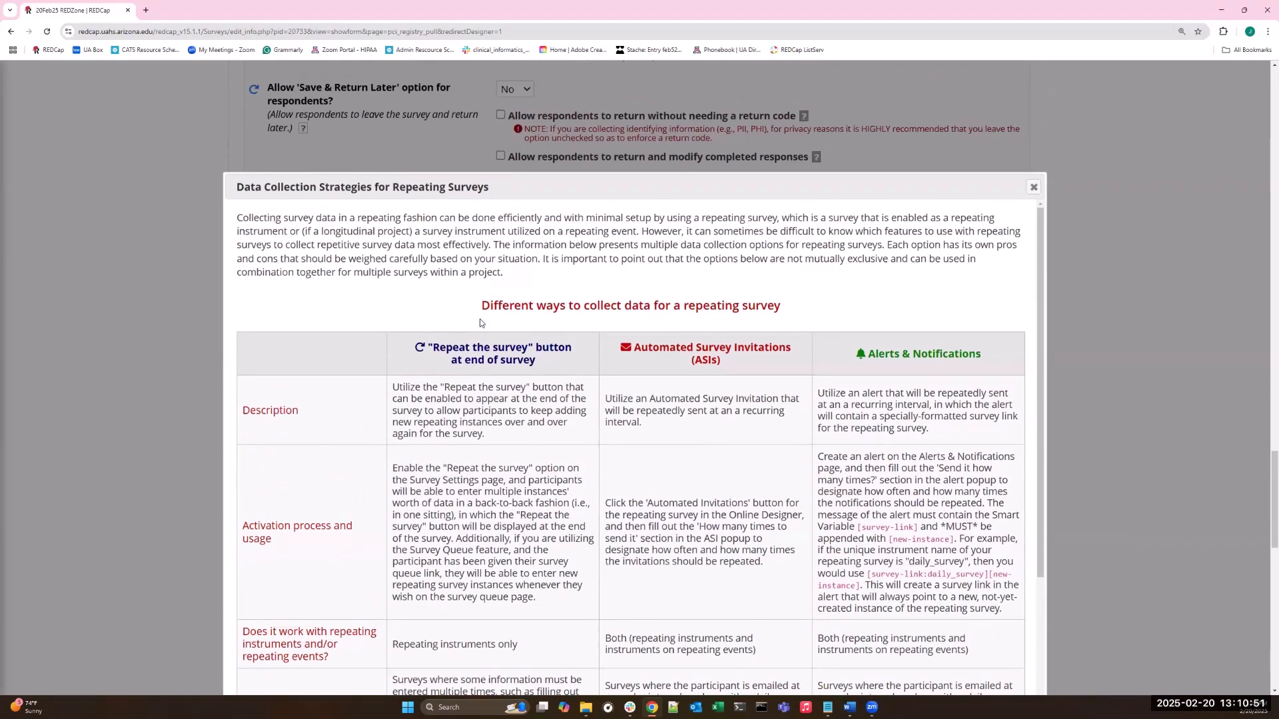
pyautogui.scroll(-1, 486, 333)
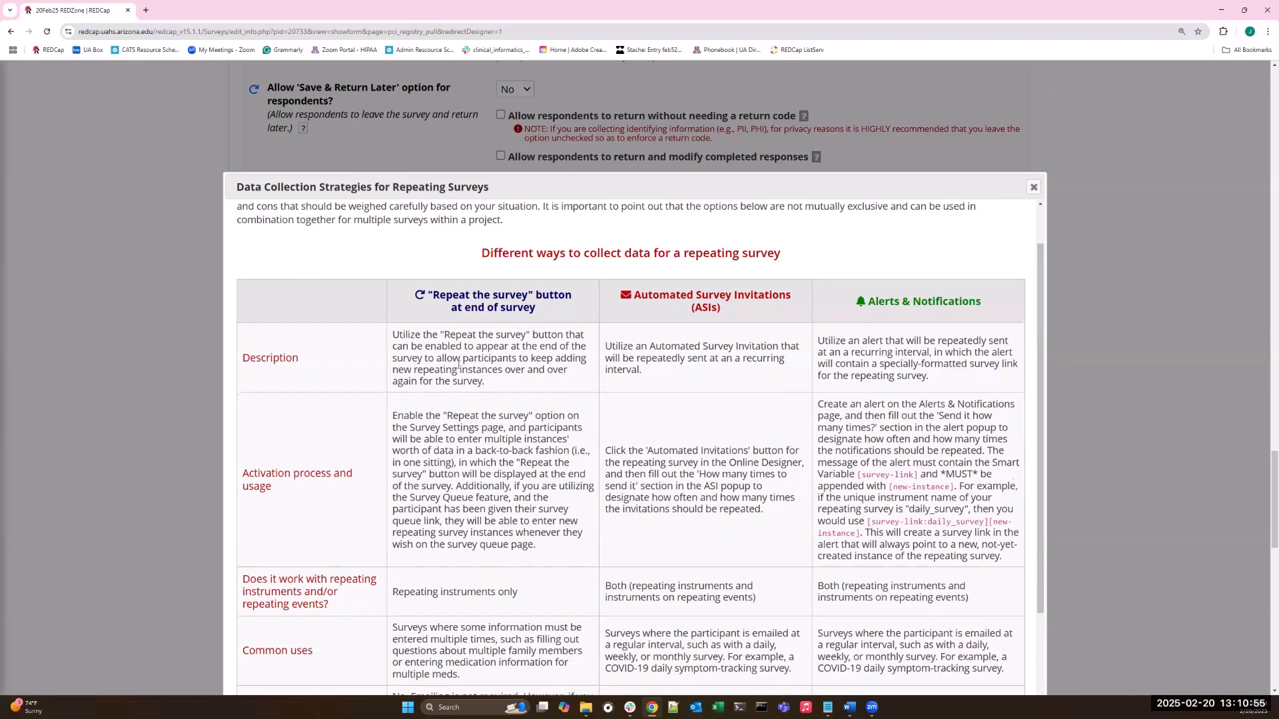
pyautogui.scroll(-1, 458, 364)
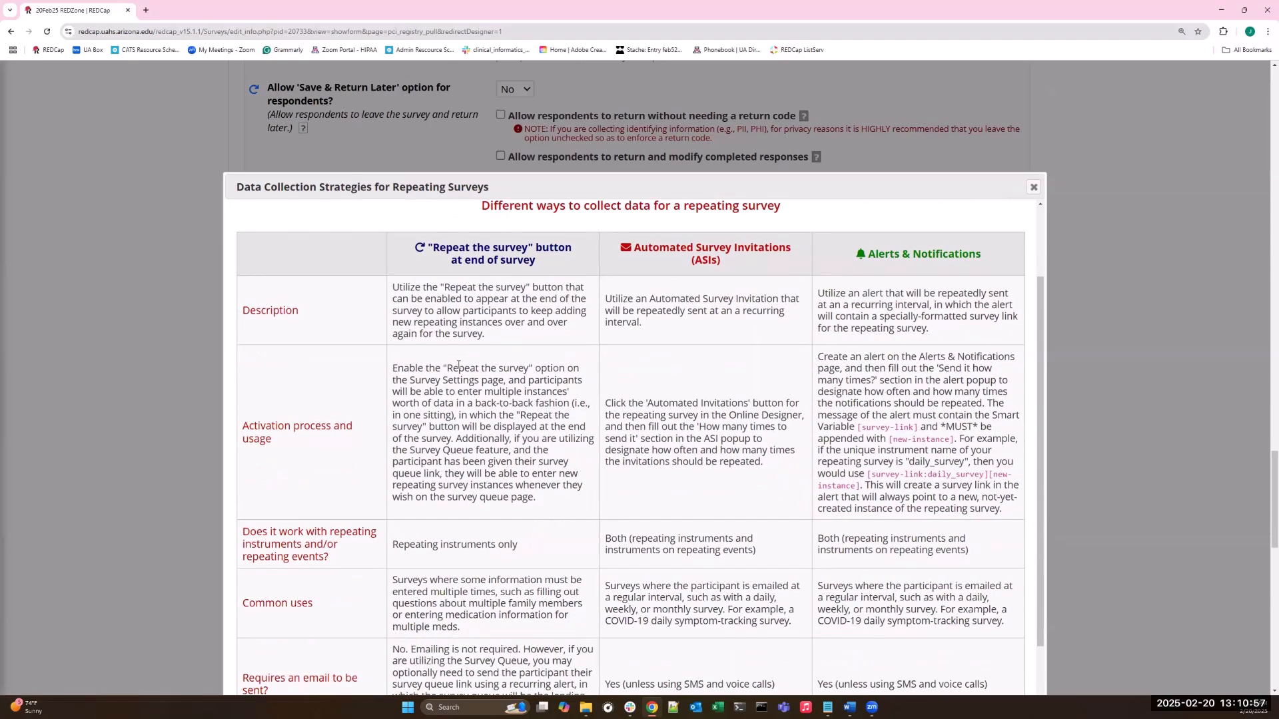
pyautogui.scroll(2, 460, 362)
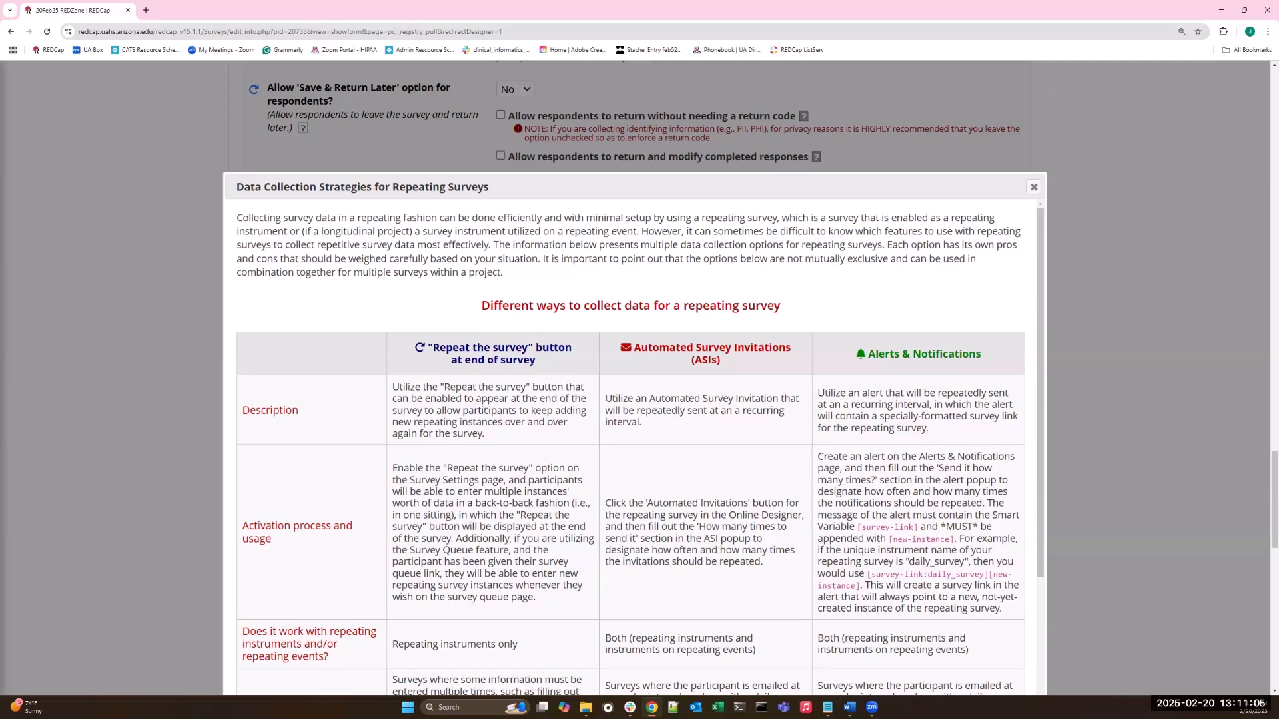
pyautogui.scroll(-1, 485, 406)
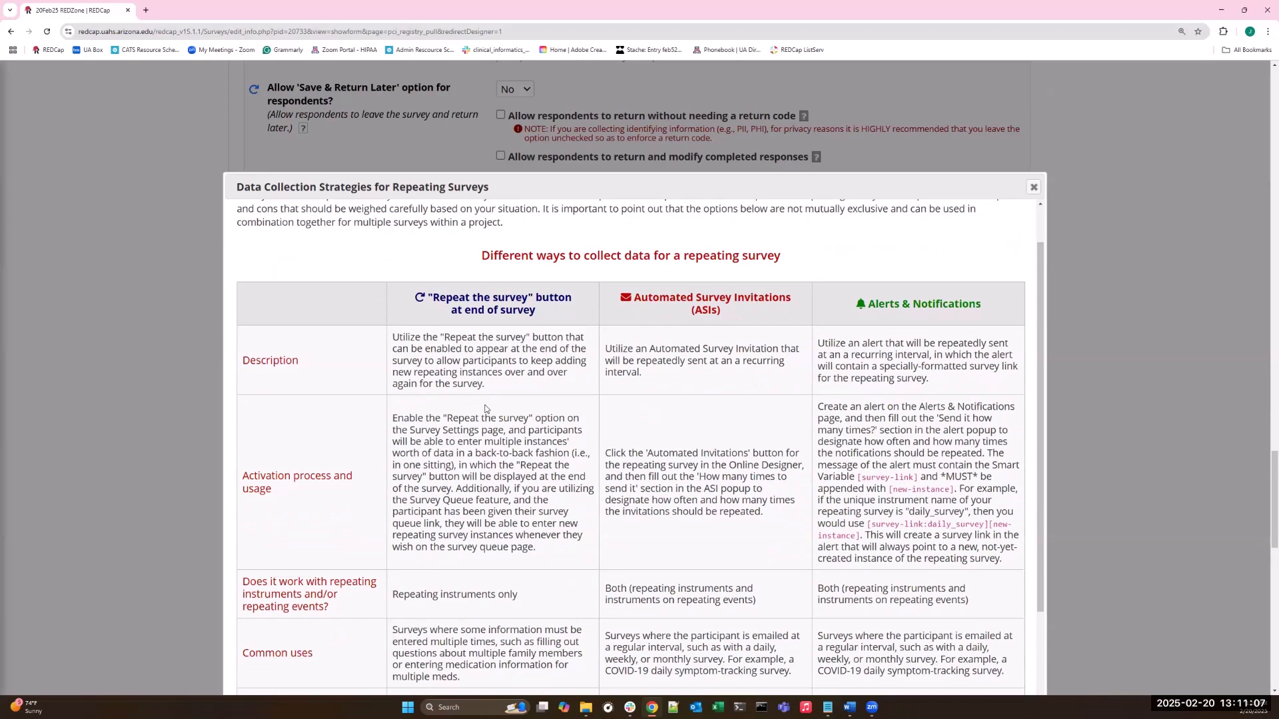
pyautogui.scroll(-1, 485, 408)
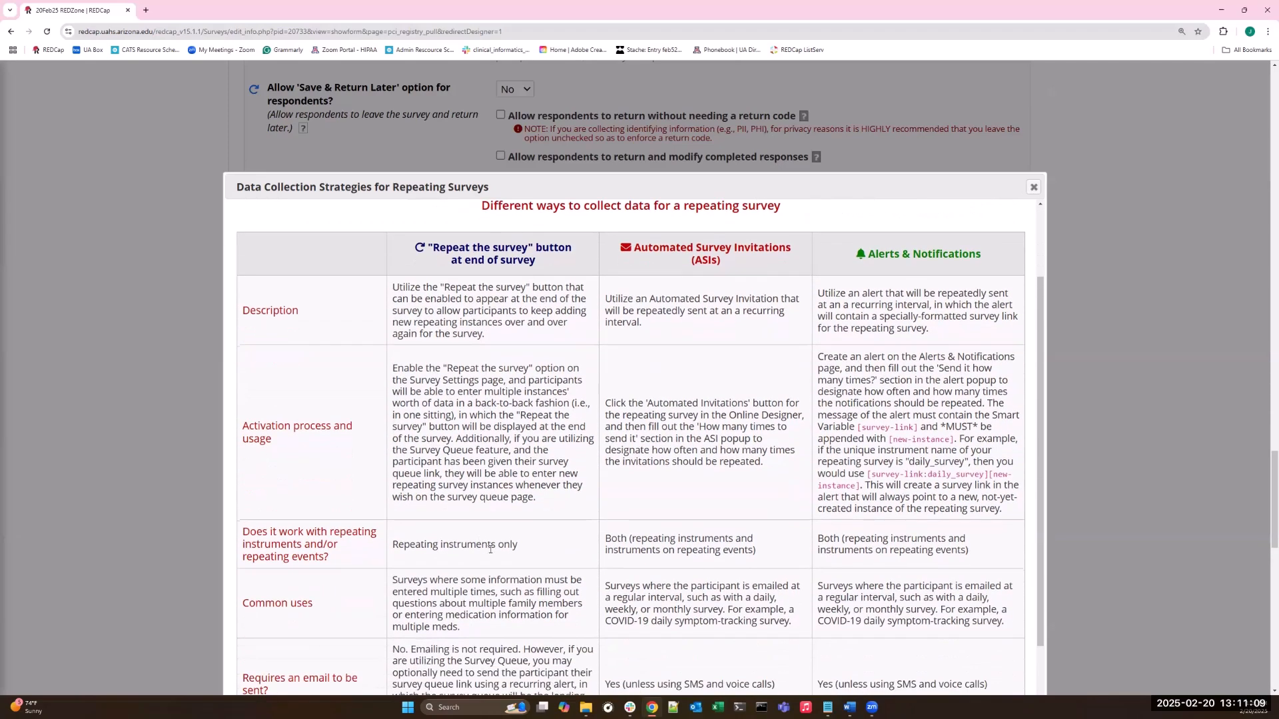
# Step: Examine the "Repeat the survey" button's instrument compatibility, common uses, email requirement and SMS support in the strategies table, highlighting the first two entries
pyautogui.moveTo(519, 547); pyautogui.dragTo(386, 552)
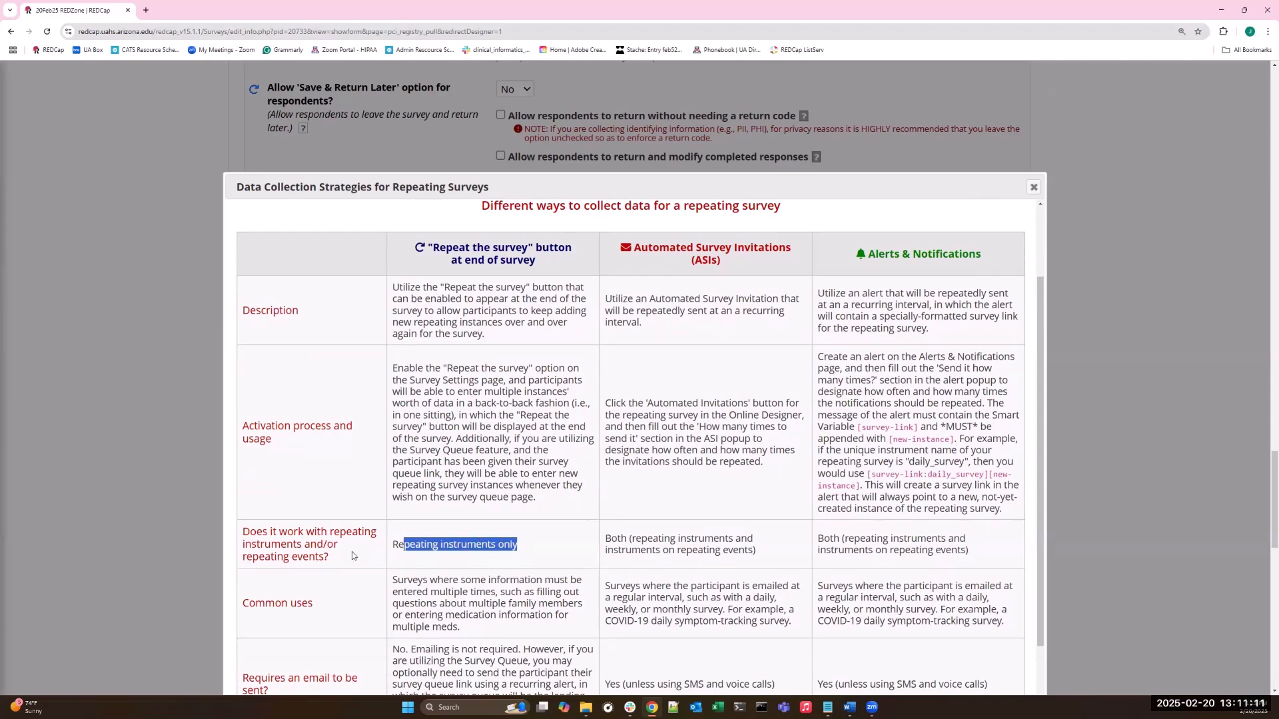
pyautogui.scroll(-1, 352, 549)
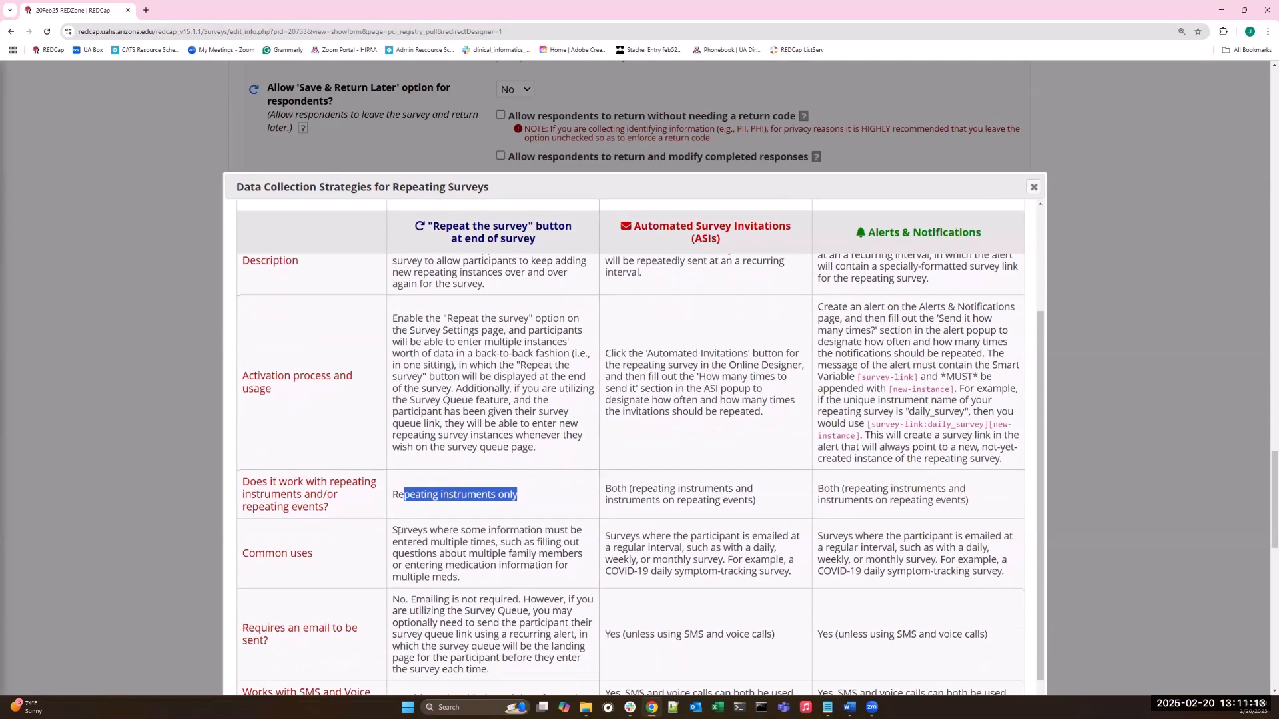
pyautogui.moveTo(395, 531); pyautogui.dragTo(493, 579)
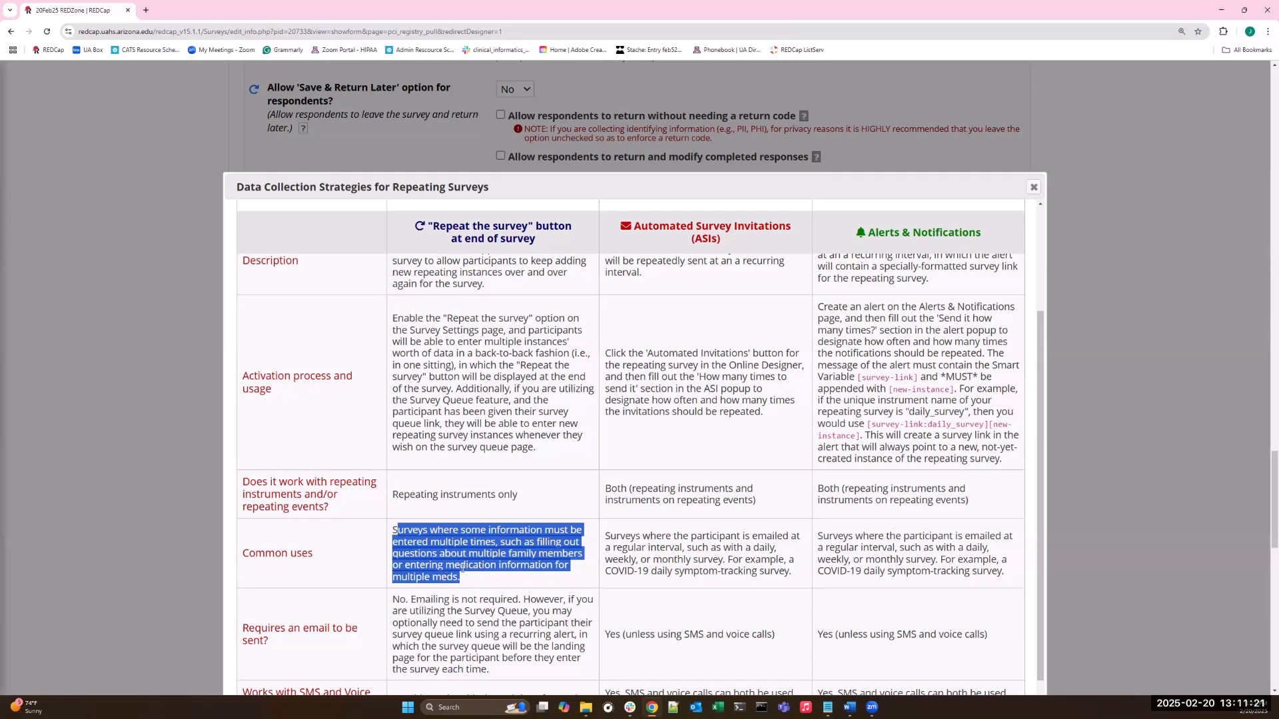
pyautogui.scroll(-1, 458, 558)
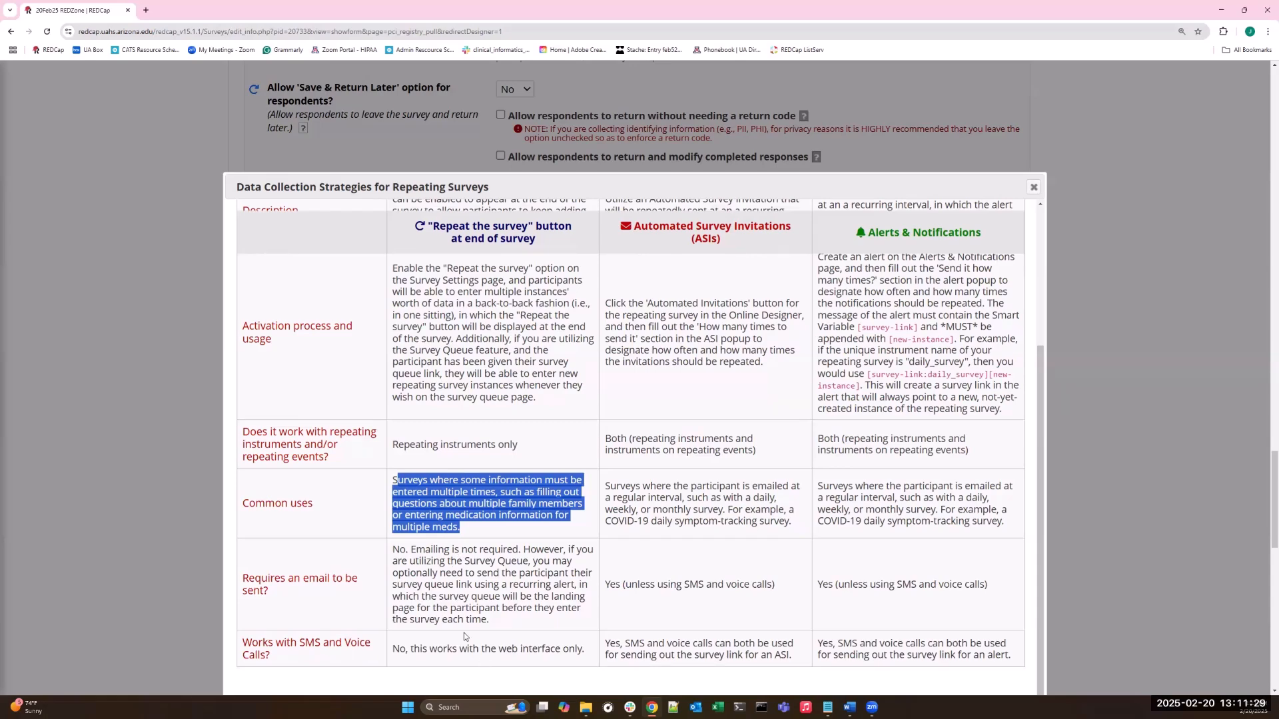
pyautogui.scroll(-1, 456, 566)
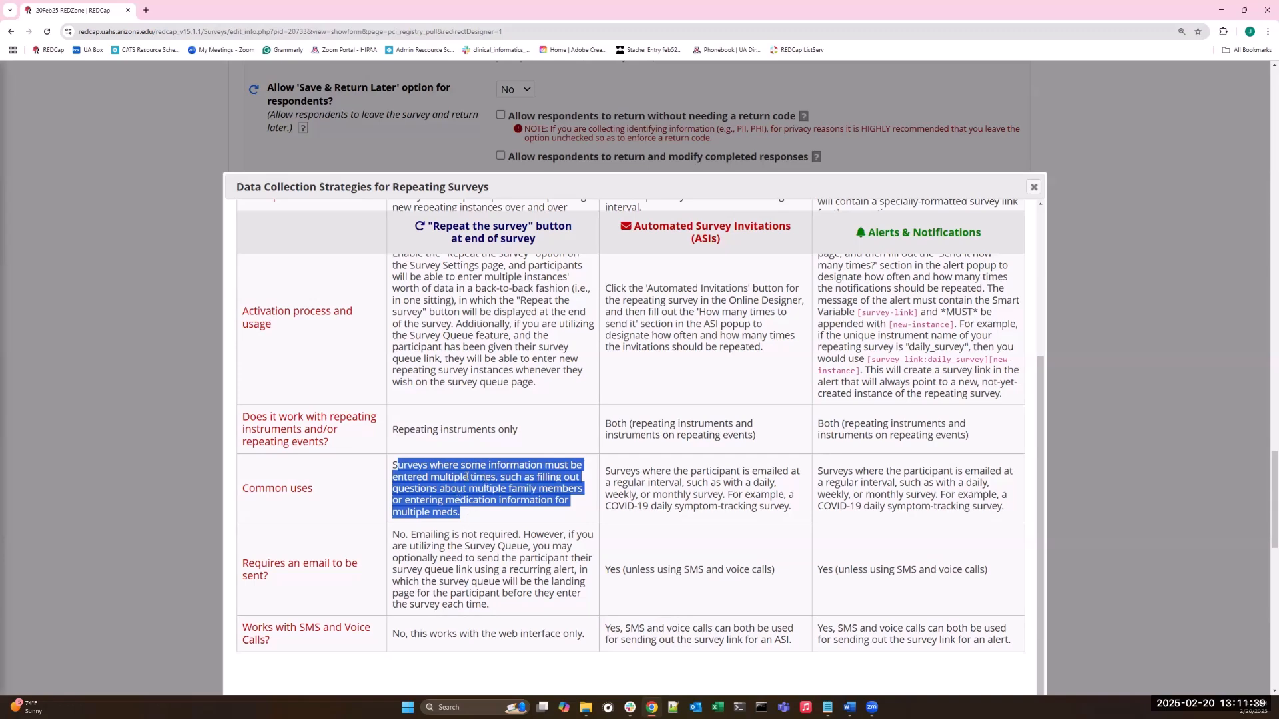
pyautogui.scroll(-1, 466, 486)
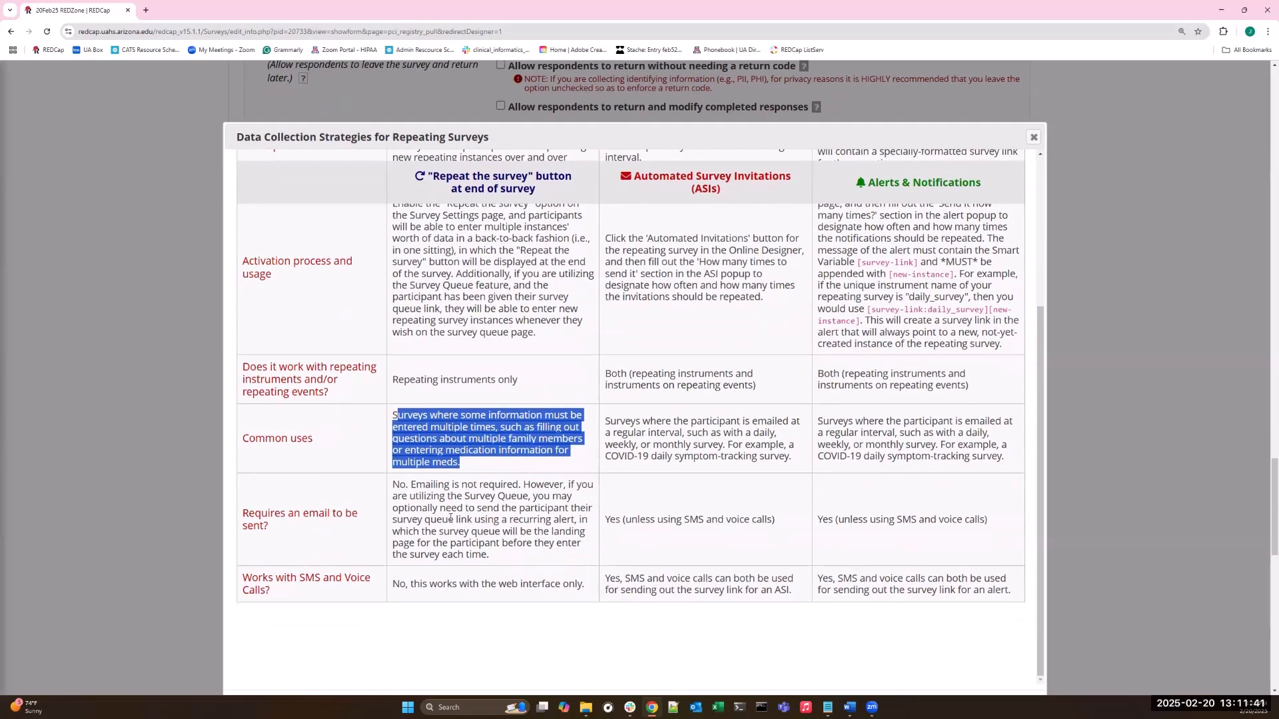